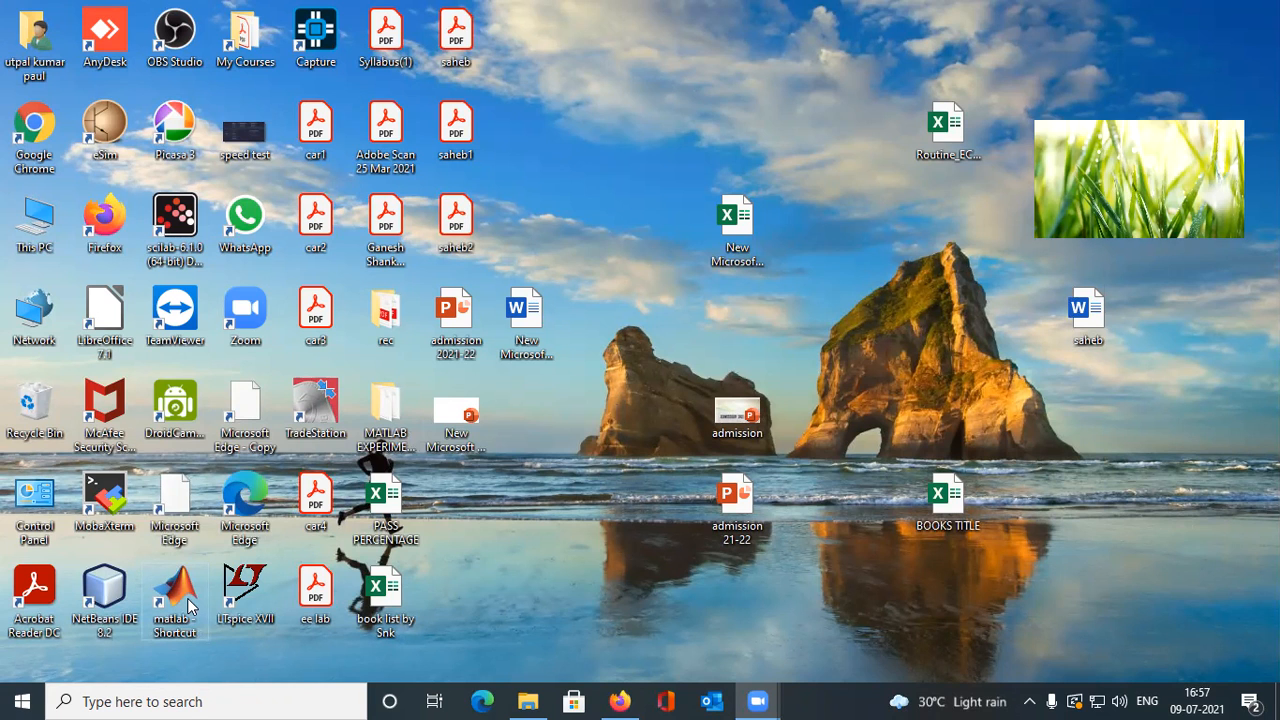
Launch MATLAB and open the Simulink Library Browser with the simulink command
double_click(176, 596)
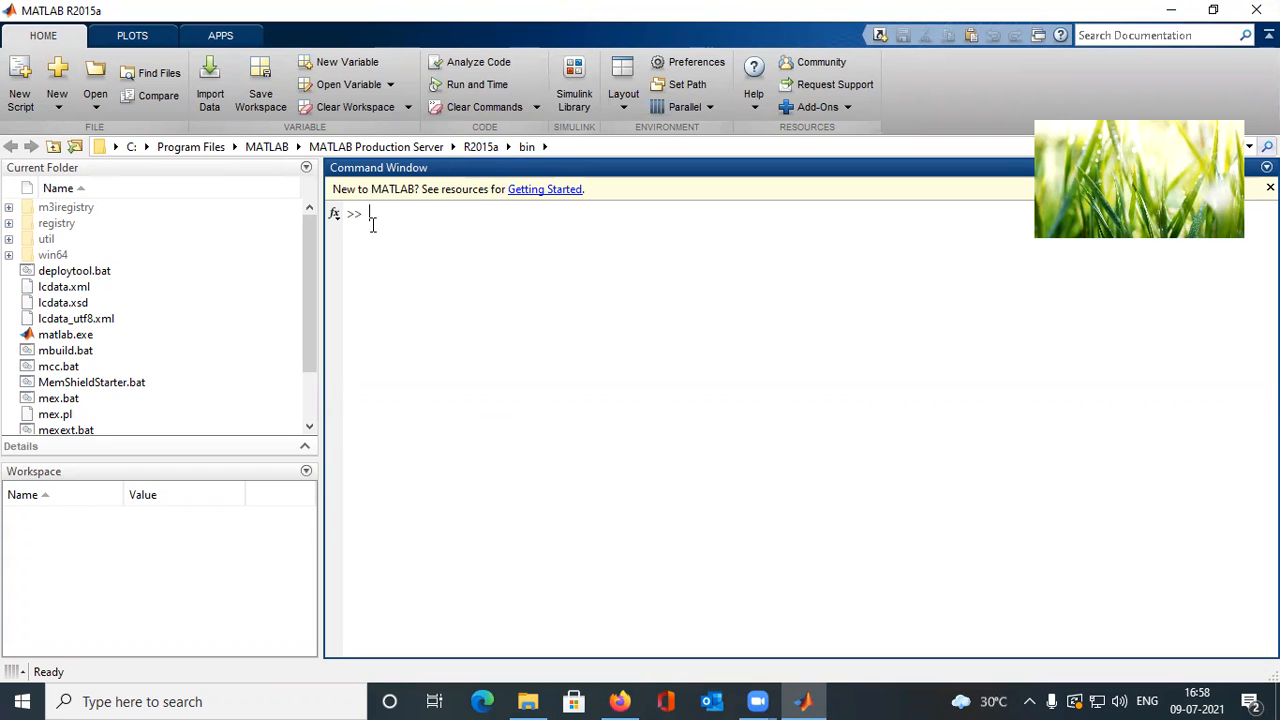
type("a")
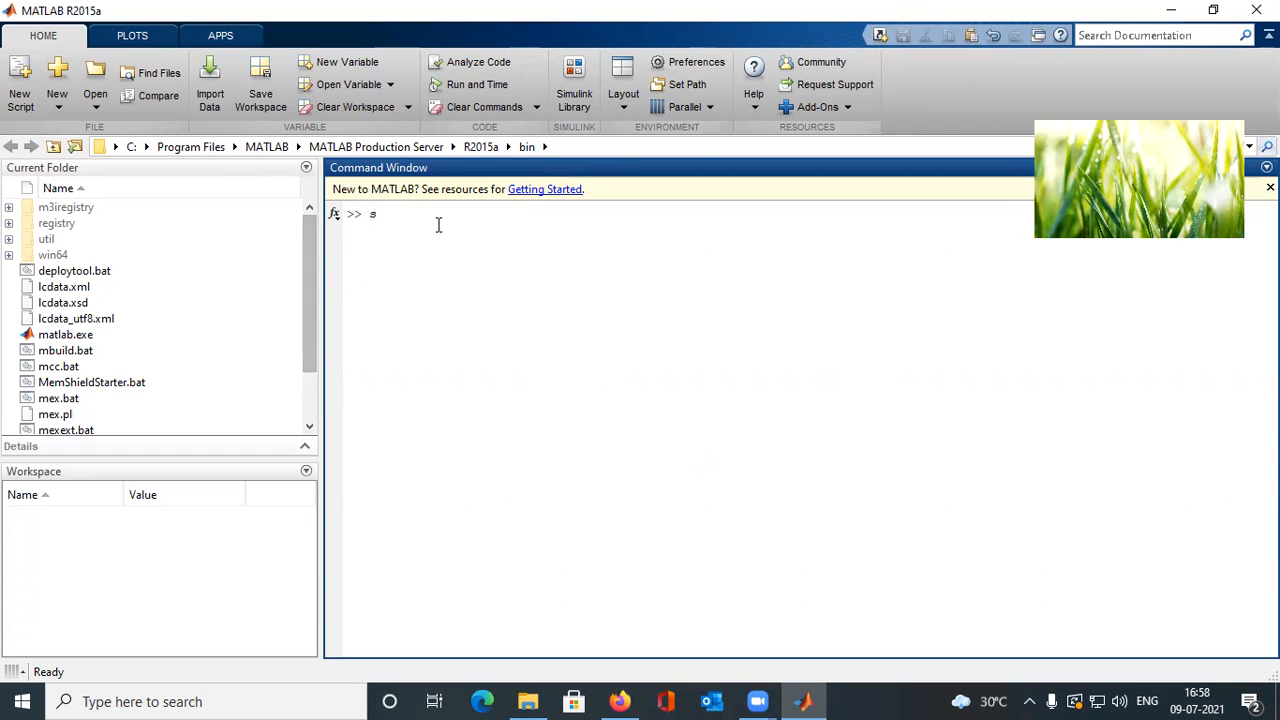
type("i")
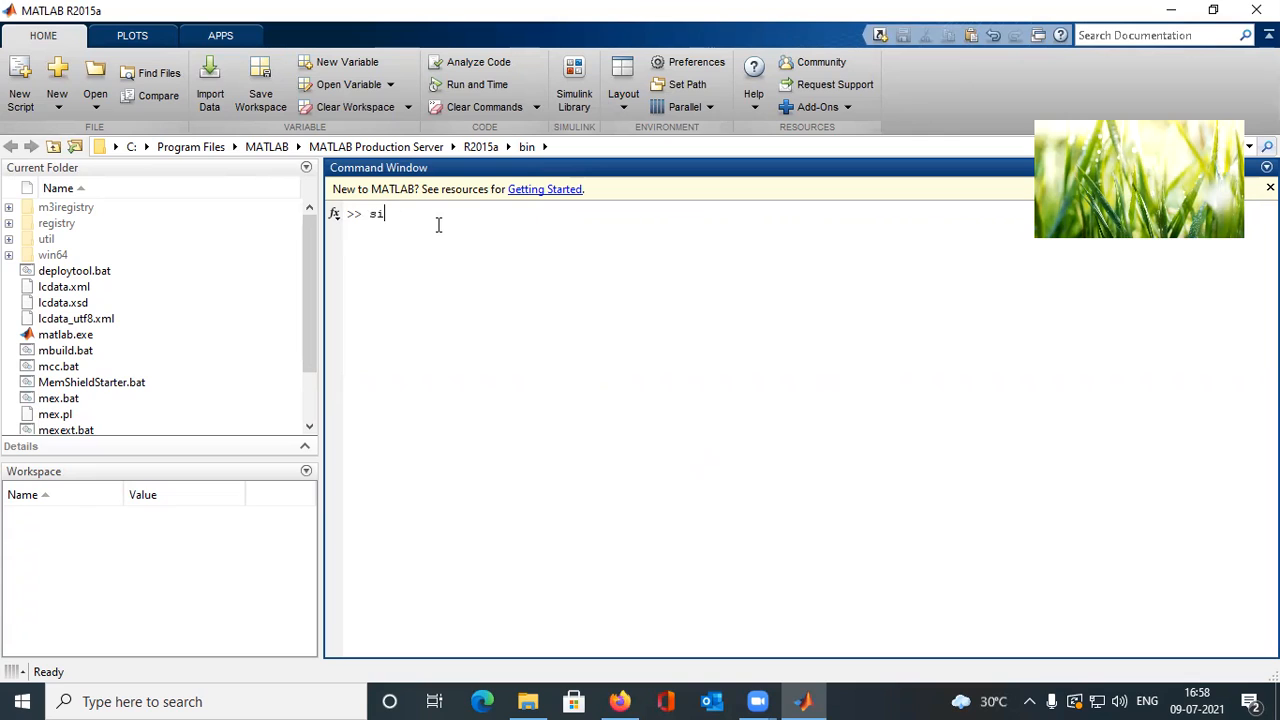
type("mulink")
key("Return")
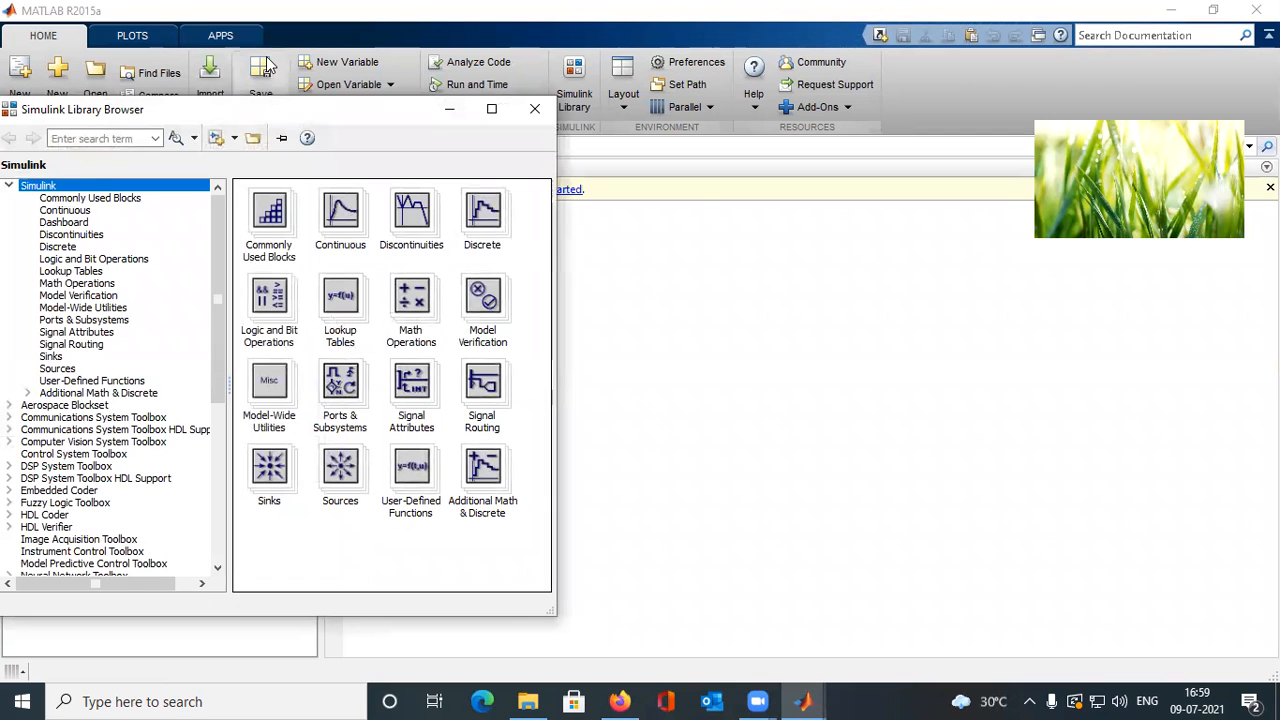
Narrow the Simulink Library Browser window and reposition it over the MATLAB window
left_click_drag(312, 112, 394, 98)
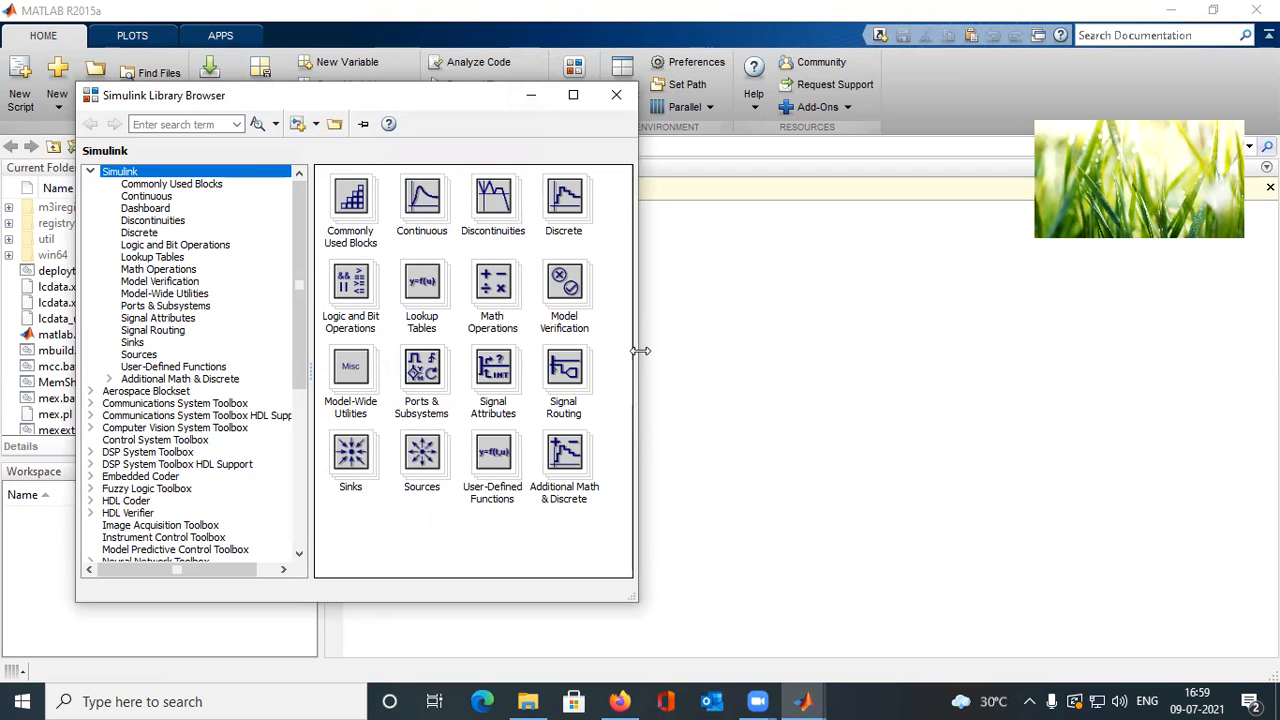
left_click_drag(638, 352, 535, 352)
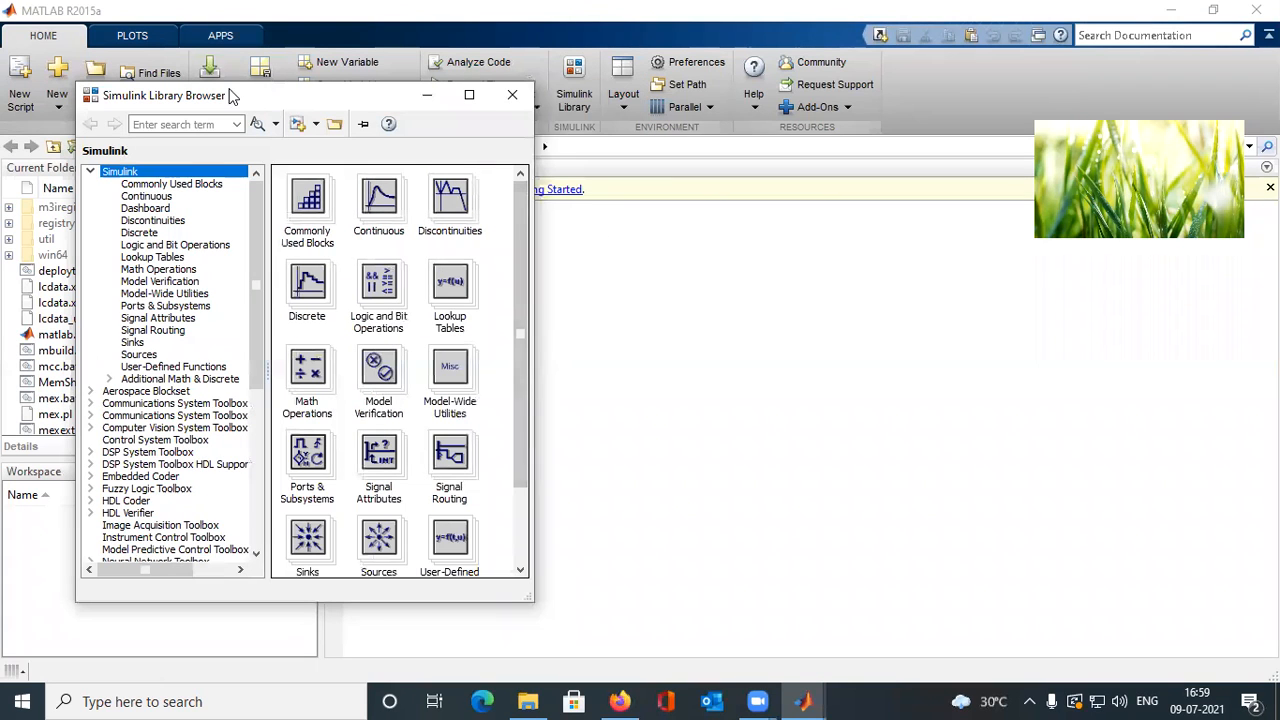
left_click_drag(224, 100, 191, 45)
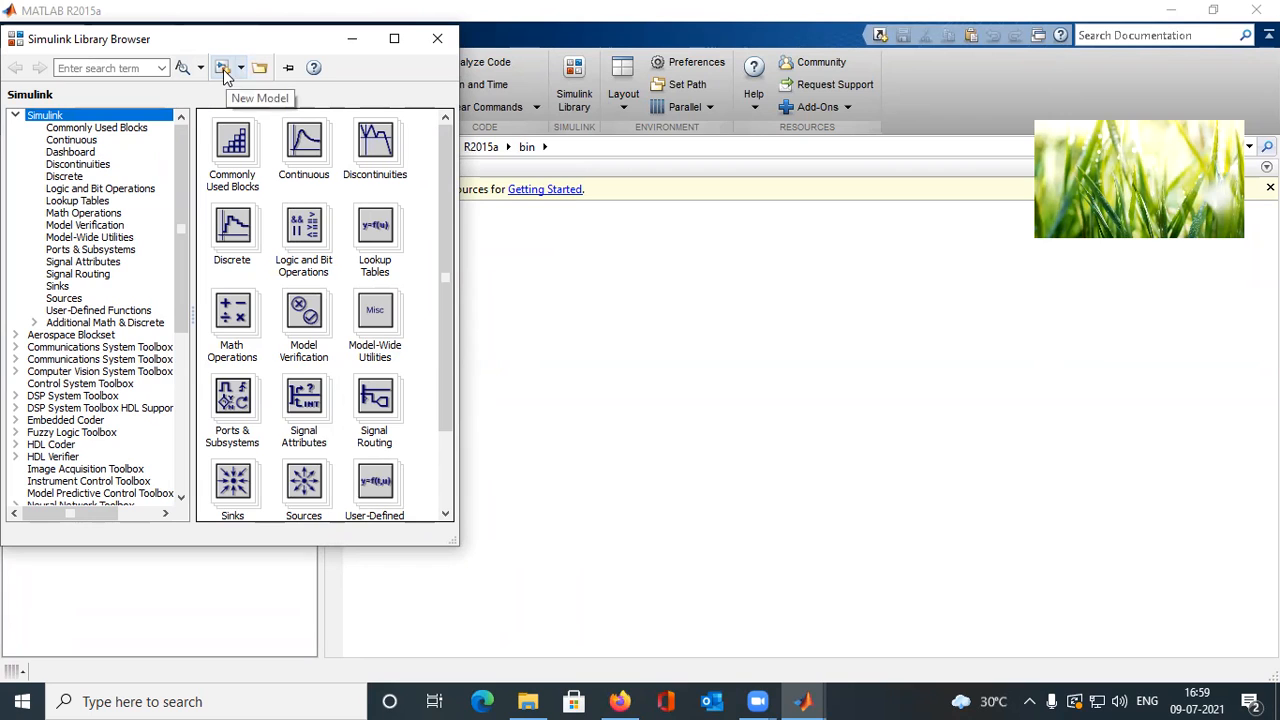
left_click_drag(230, 42, 457, 103)
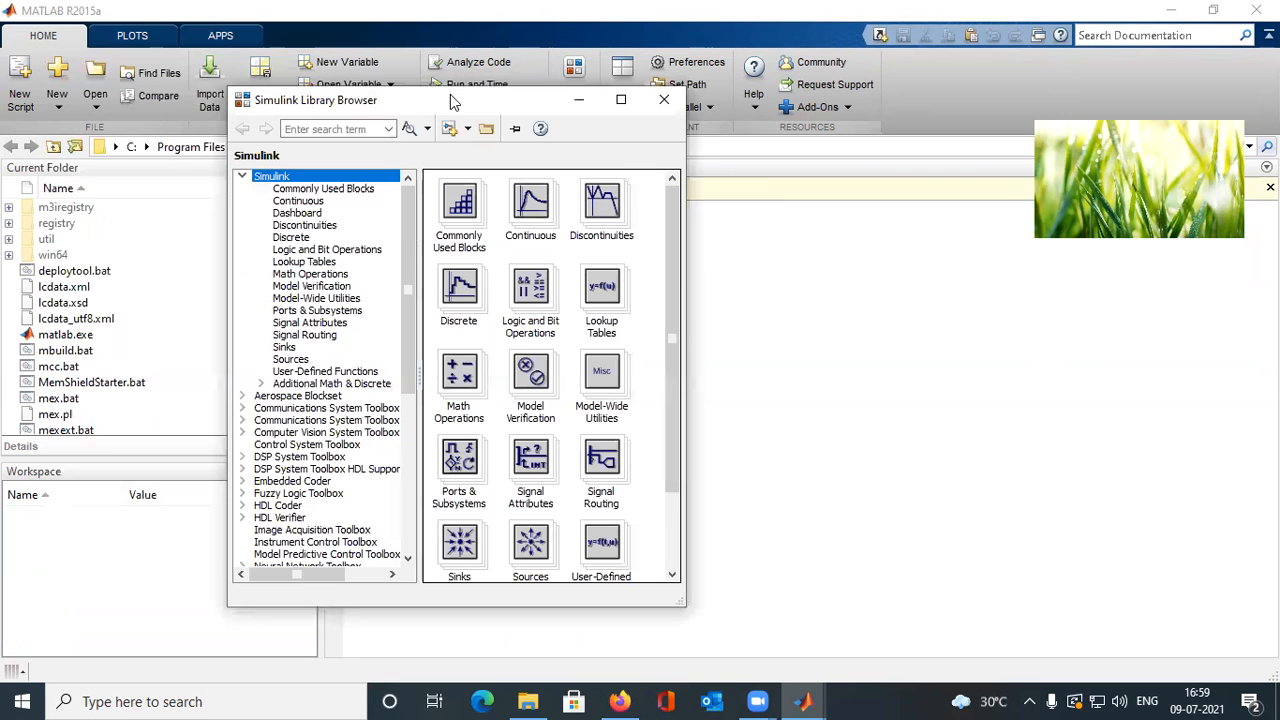
Create a new blank Simulink model from the main MATLAB window
left_click(57, 106)
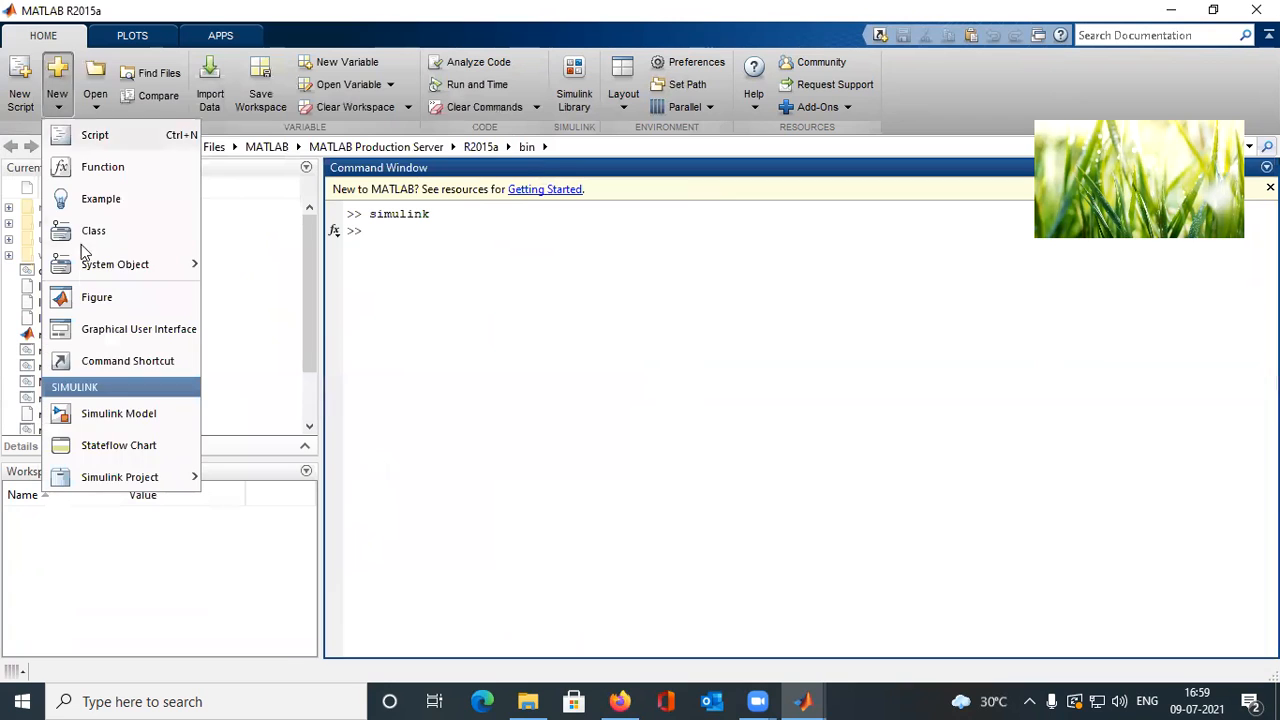
left_click(99, 420)
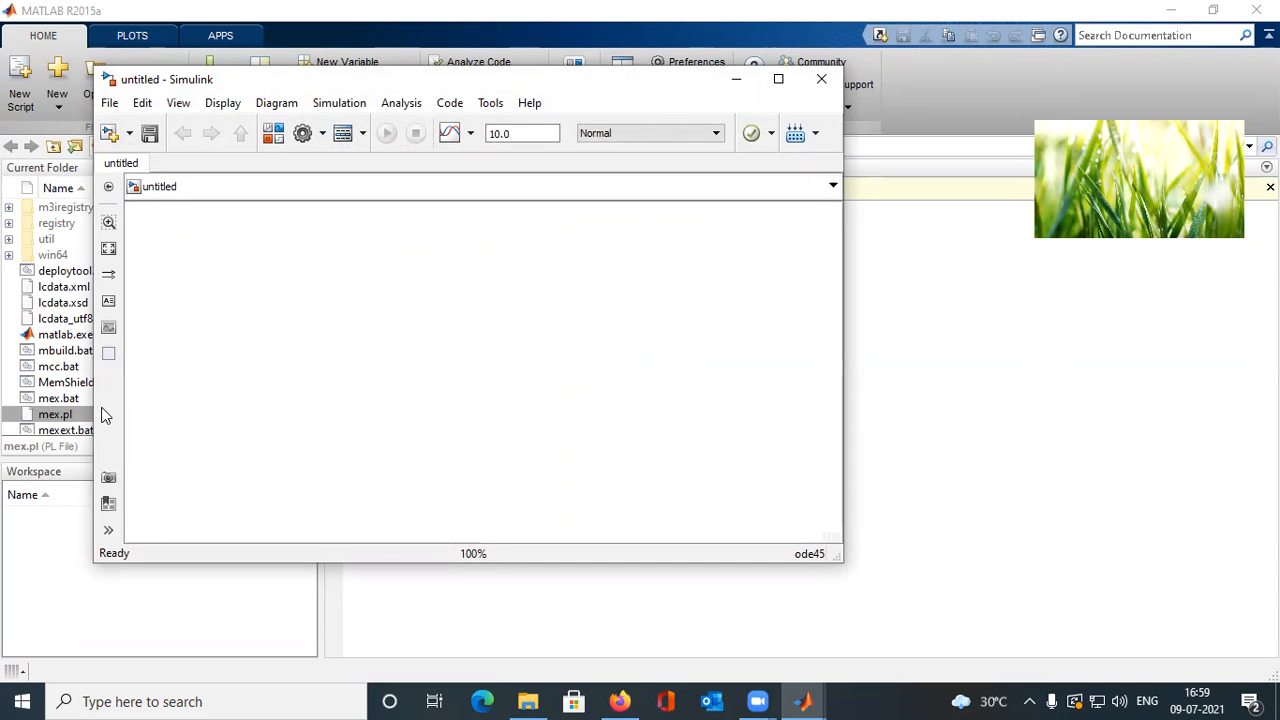
left_click(821, 79)
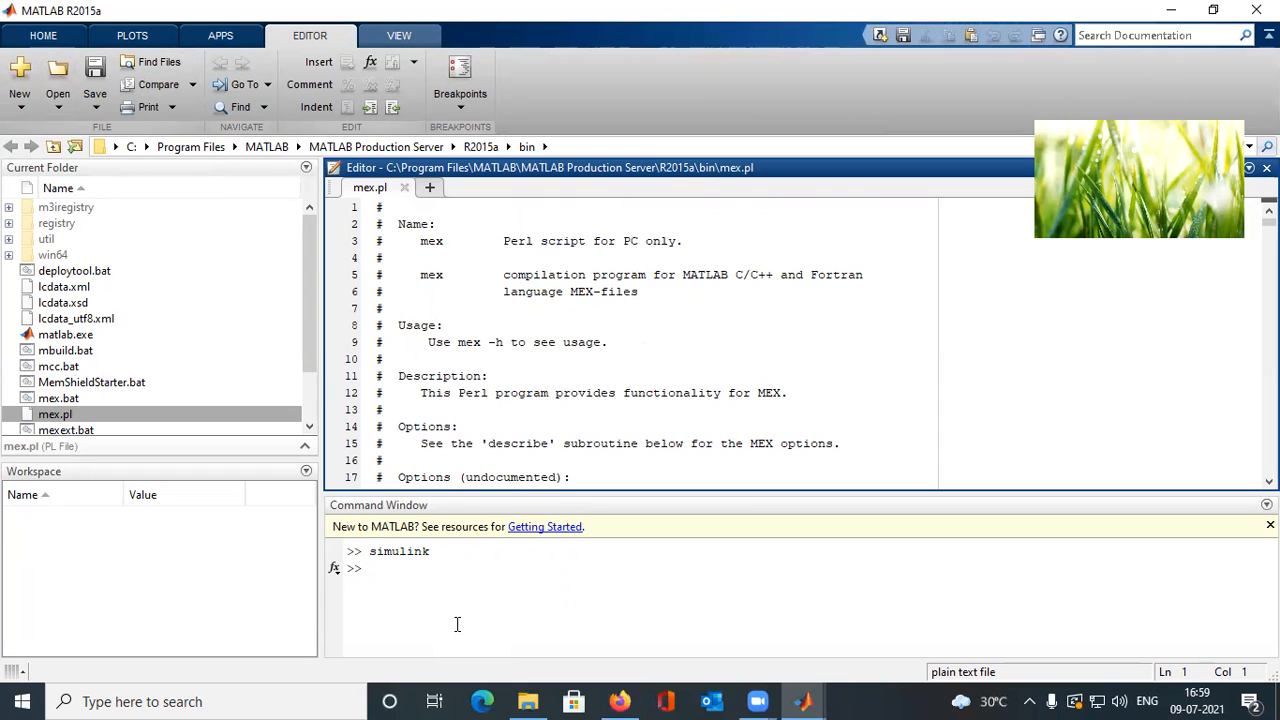
left_click(399, 551)
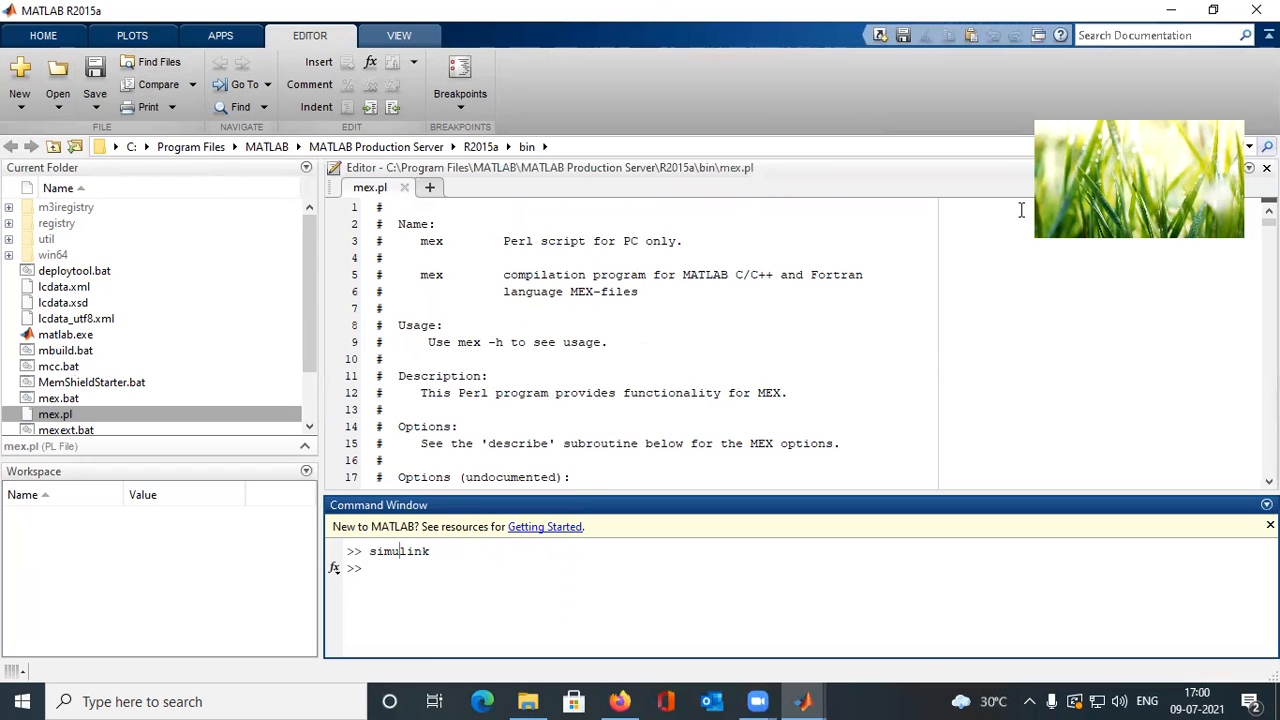
type("simulin")
key("BackSpace")
key("BackSpace")
key("BackSpace")
key("BackSpace")
key("BackSpace")
key("BackSpace")
key("BackSpace")
Bring the Simulink Library Browser forward, then create an extra blank model from it and close that model
mouse_move(803, 700)
left_click(903, 640)
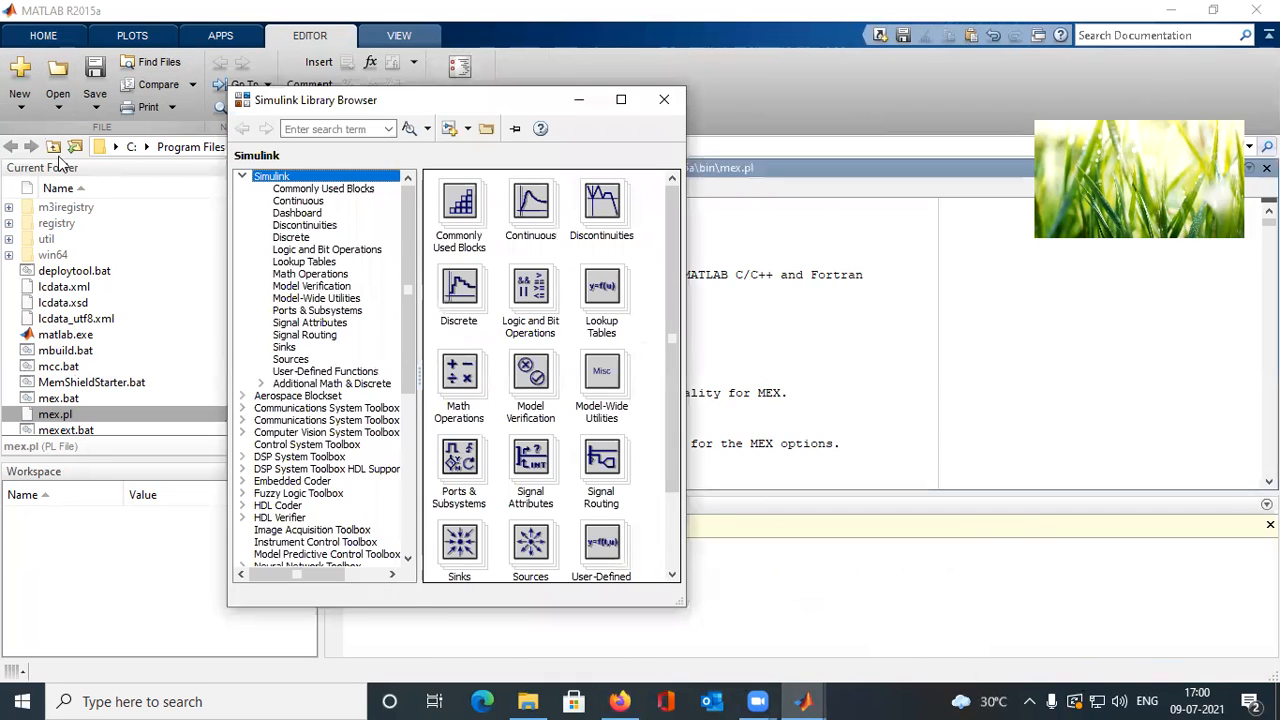
left_click(450, 128)
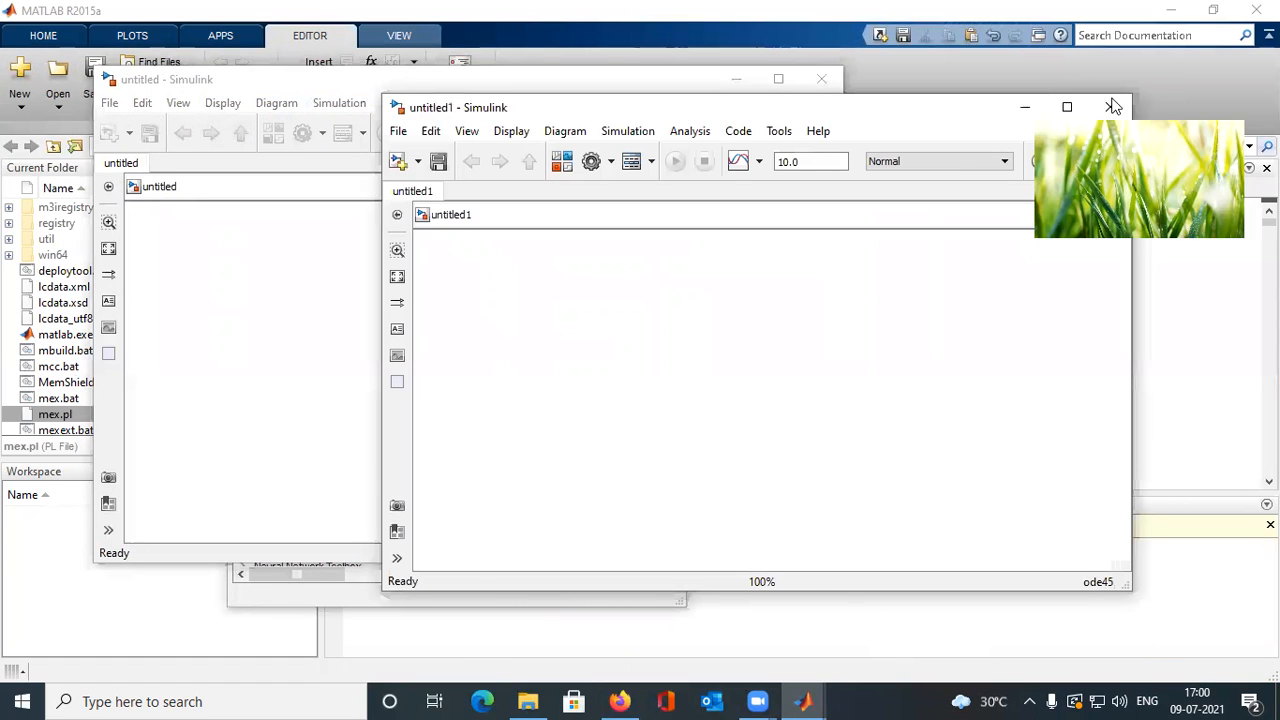
left_click(1113, 107)
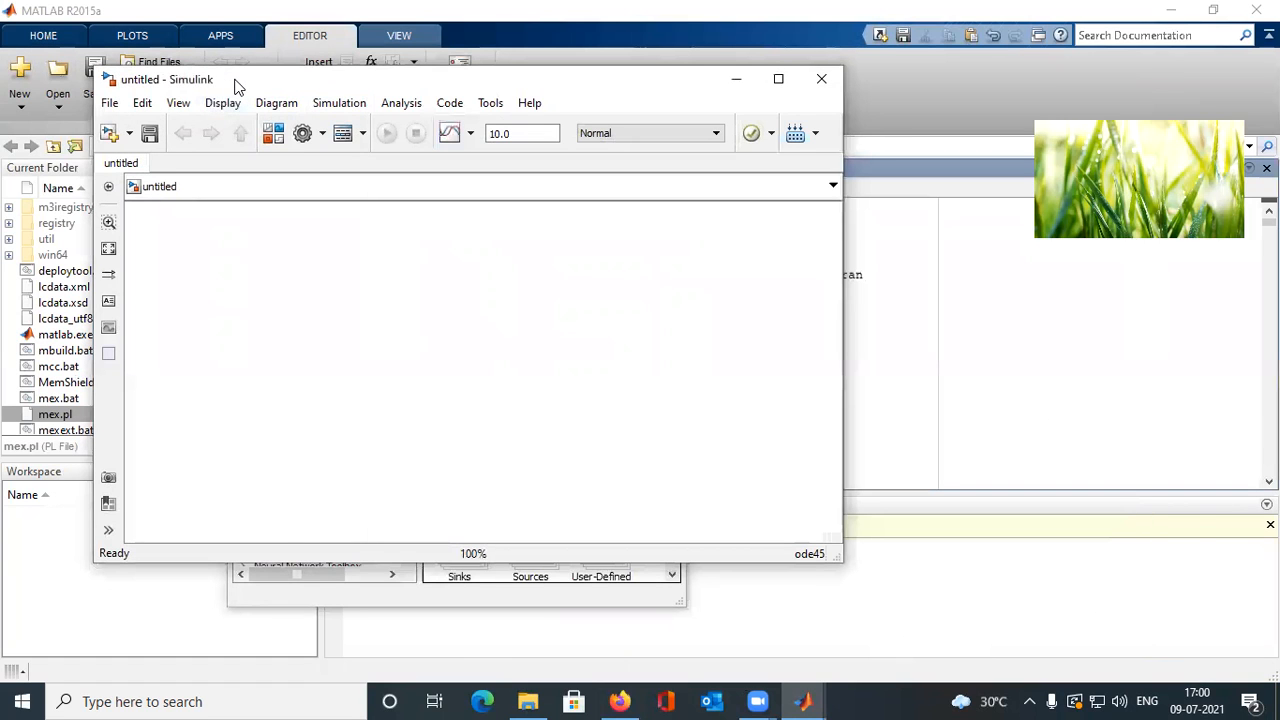
Arrange the Simulink Library Browser and the untitled model window side by side
left_click_drag(233, 87, 583, 117)
left_click(375, 97)
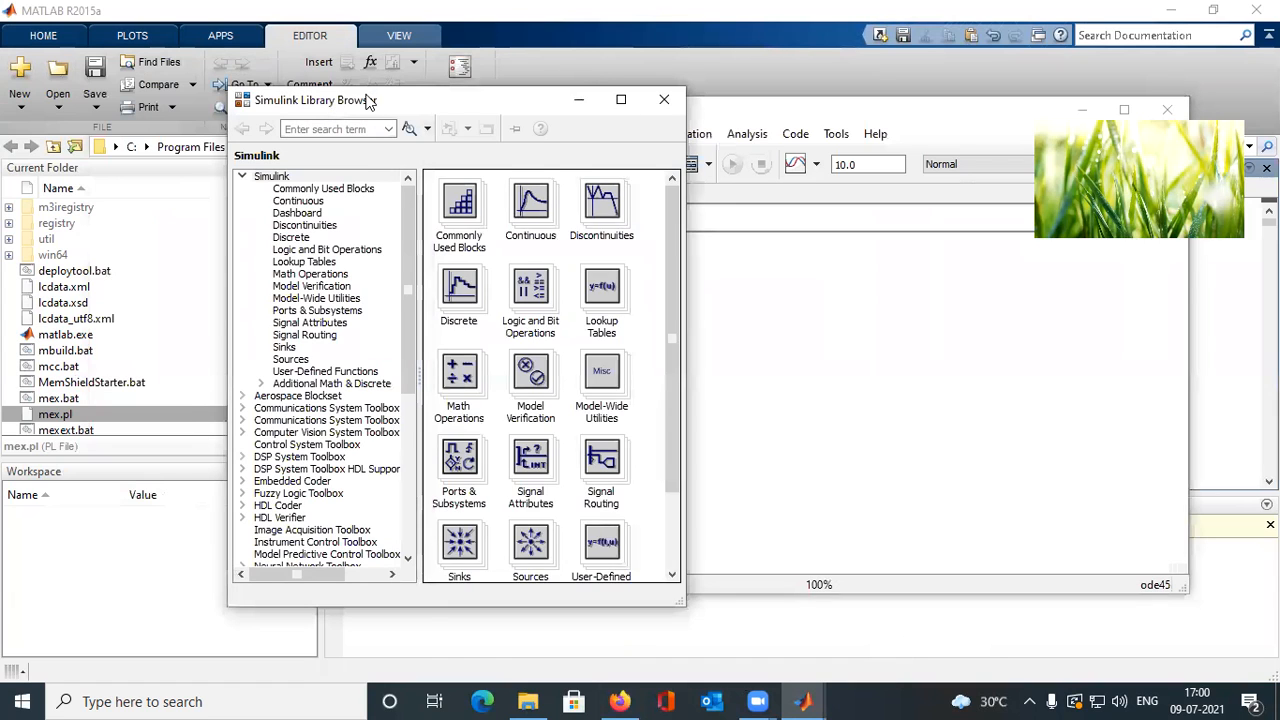
left_click_drag(370, 101, 145, 81)
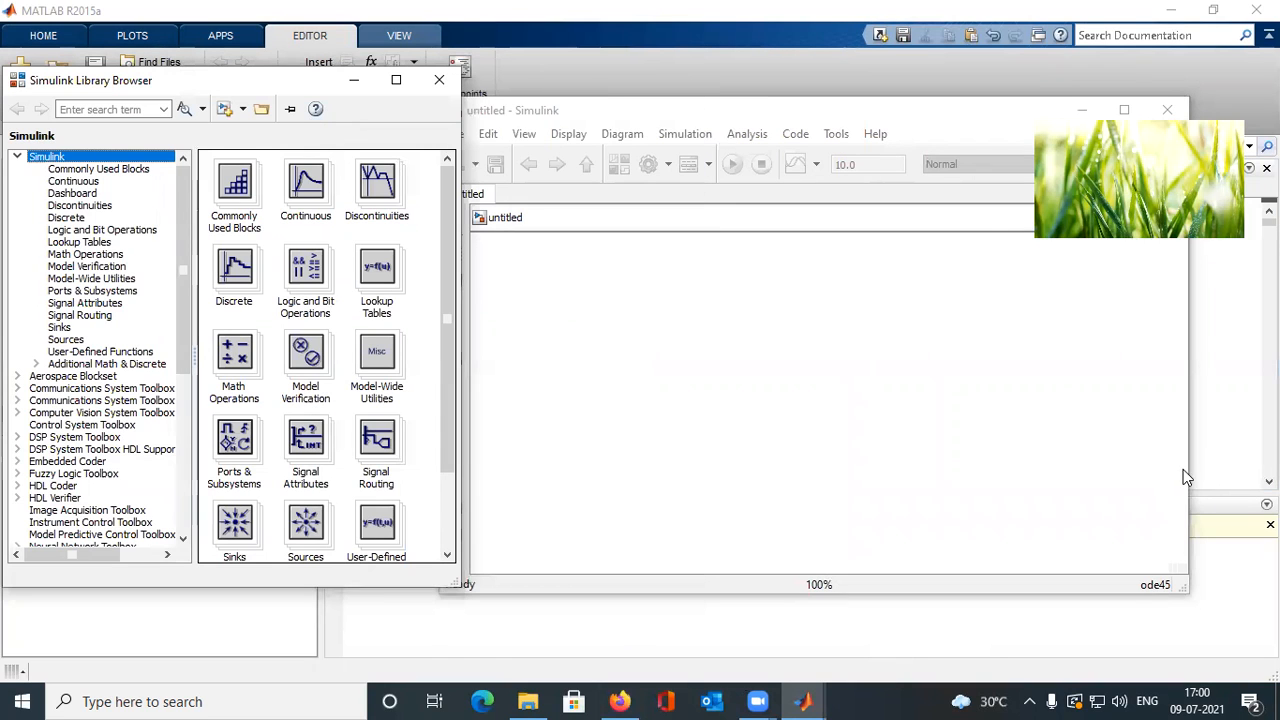
left_click(763, 110)
left_click_drag(763, 102, 818, 100)
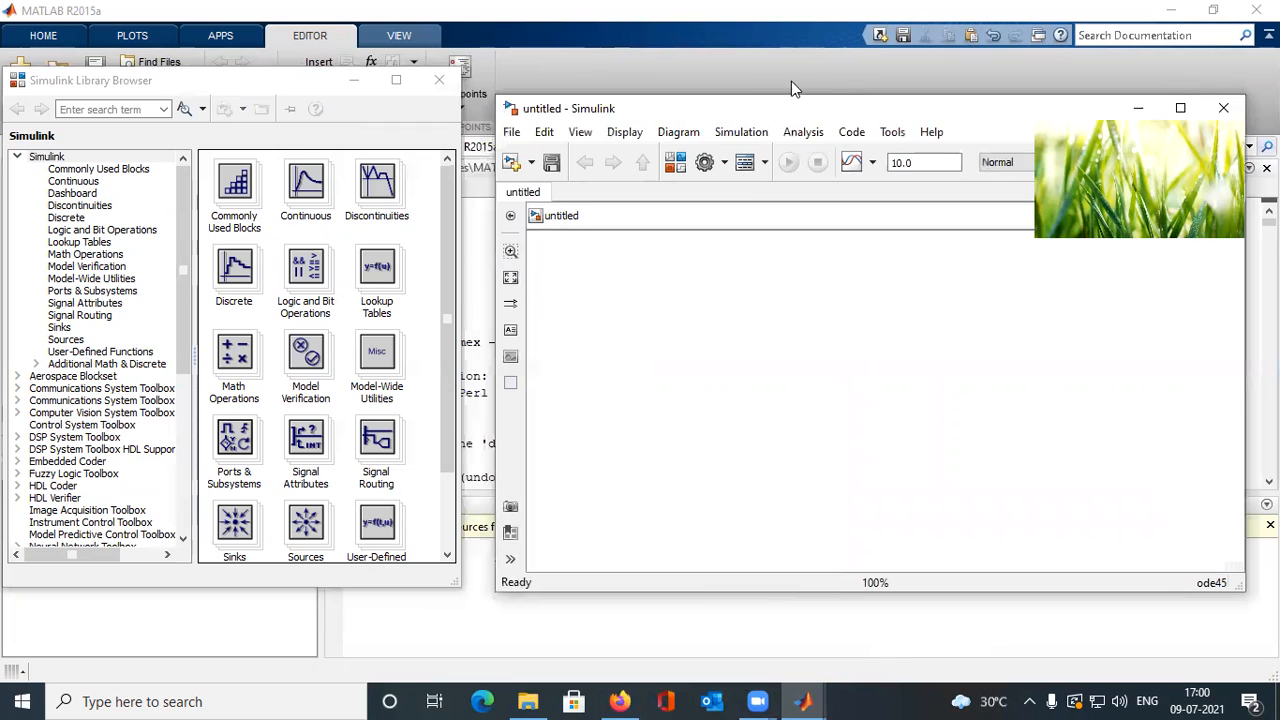
Save the untitled model as PSK1 in the MATLAB EXPERIMENTS folder
left_click(510, 133)
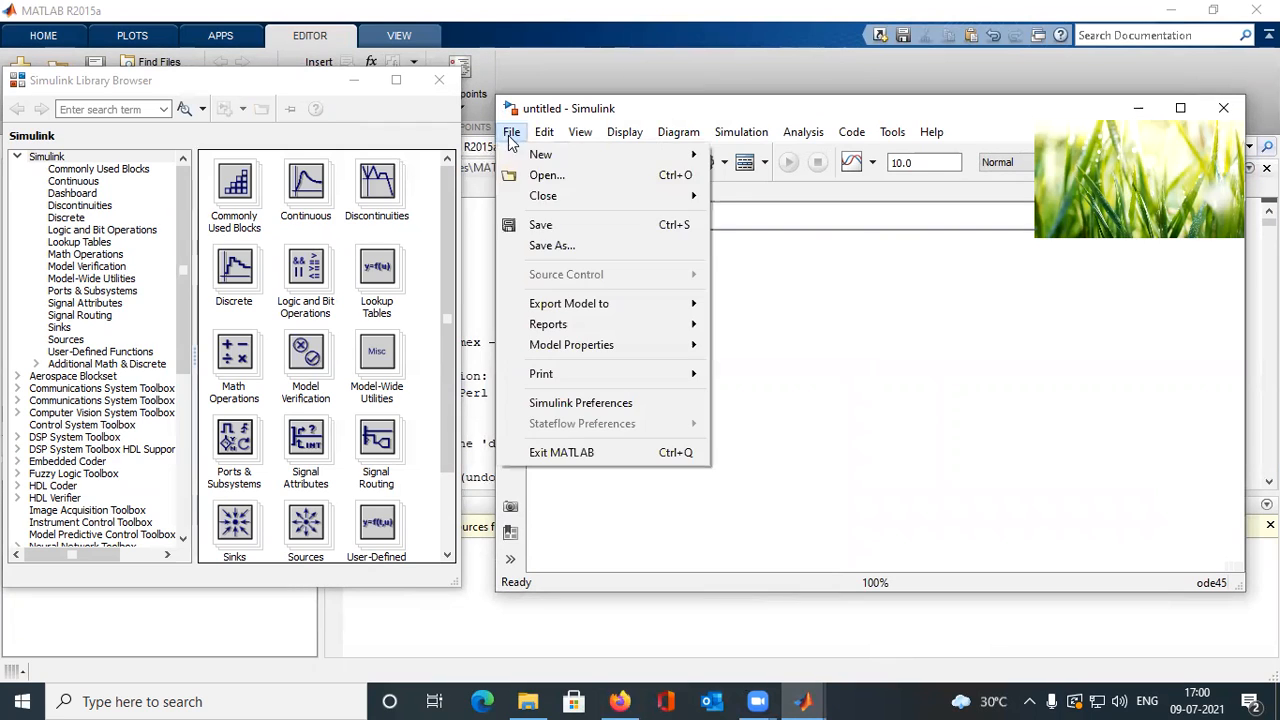
left_click(540, 232)
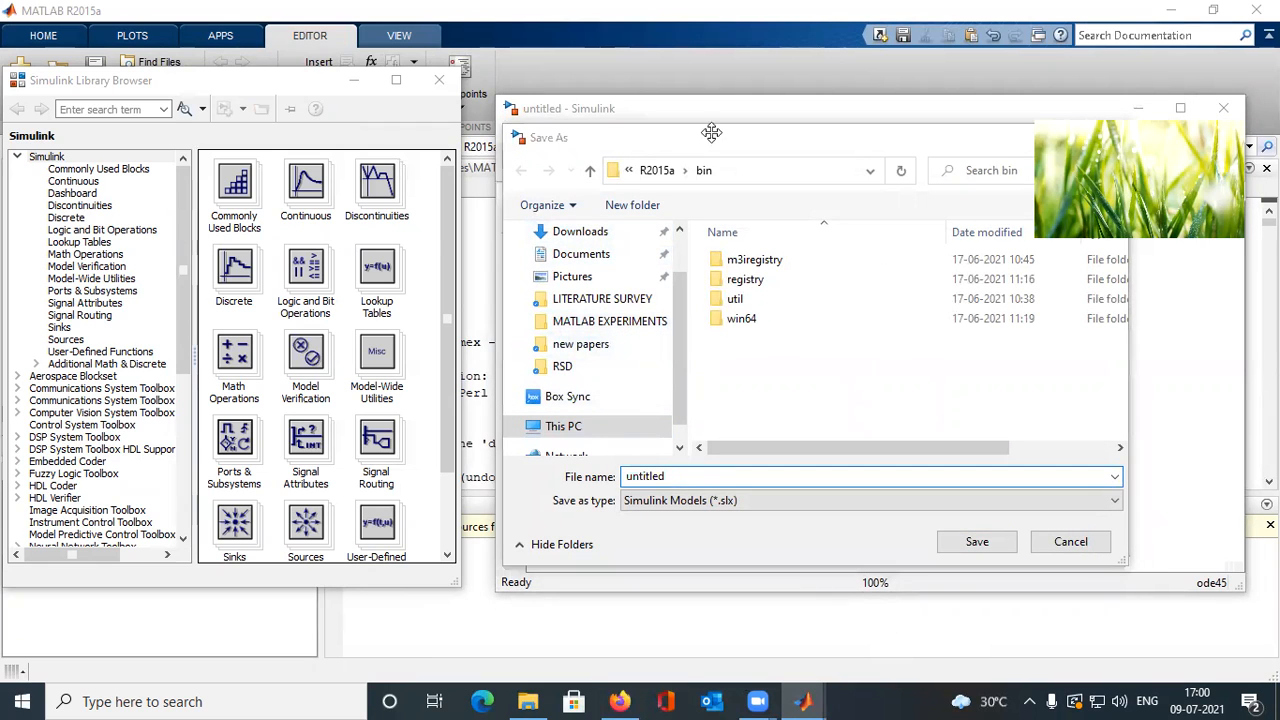
left_click(609, 325)
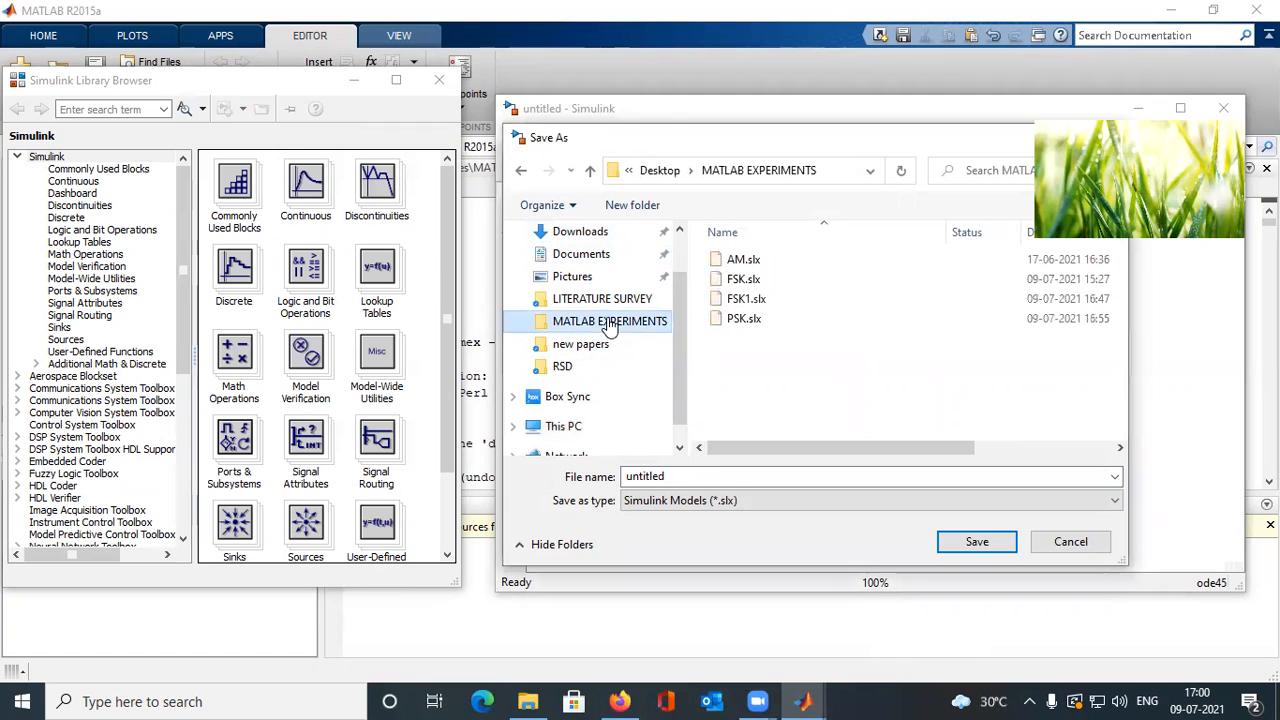
double_click(687, 476)
type("p")
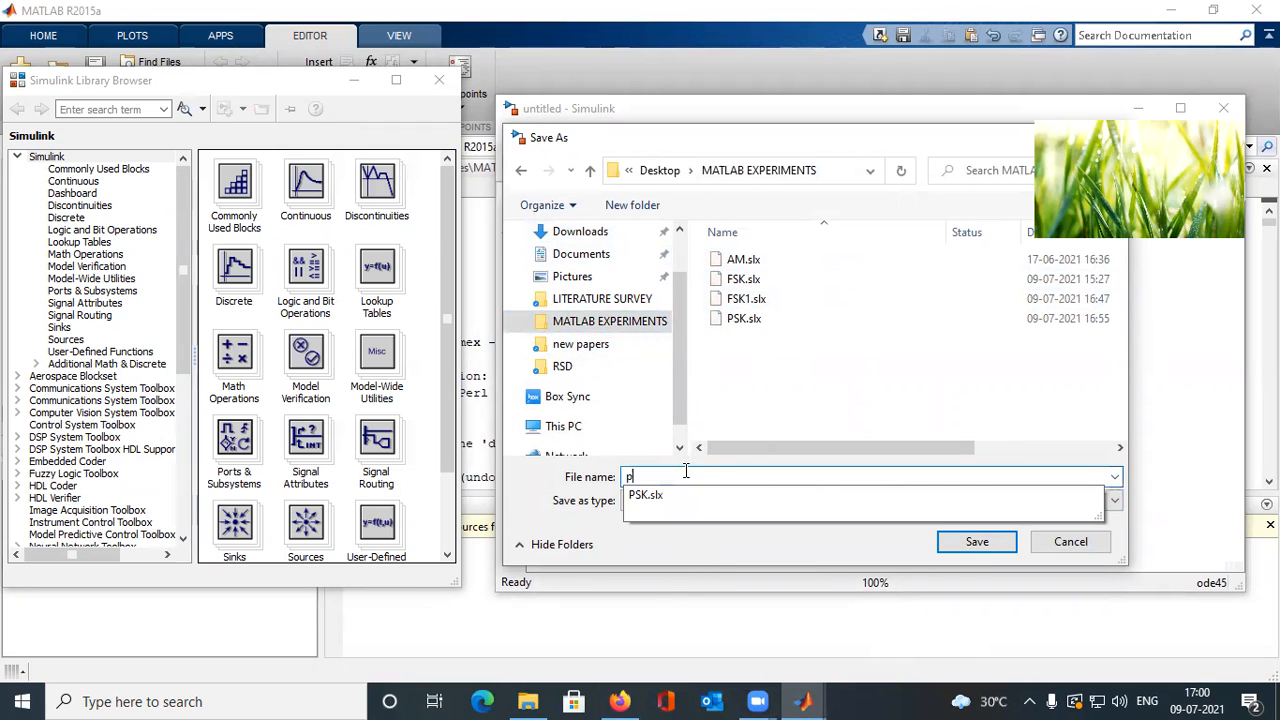
type("sk")
key("BackSpace")
key("BackSpace")
key("BackSpace")
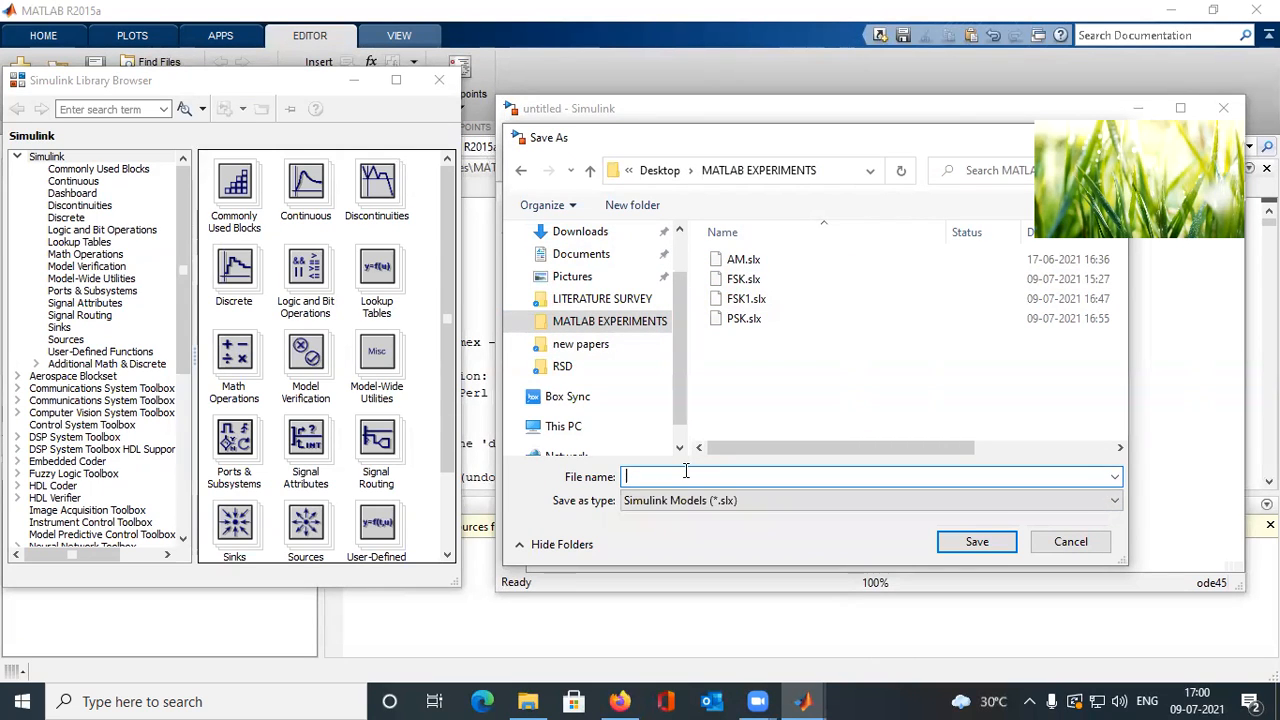
type("PSK")
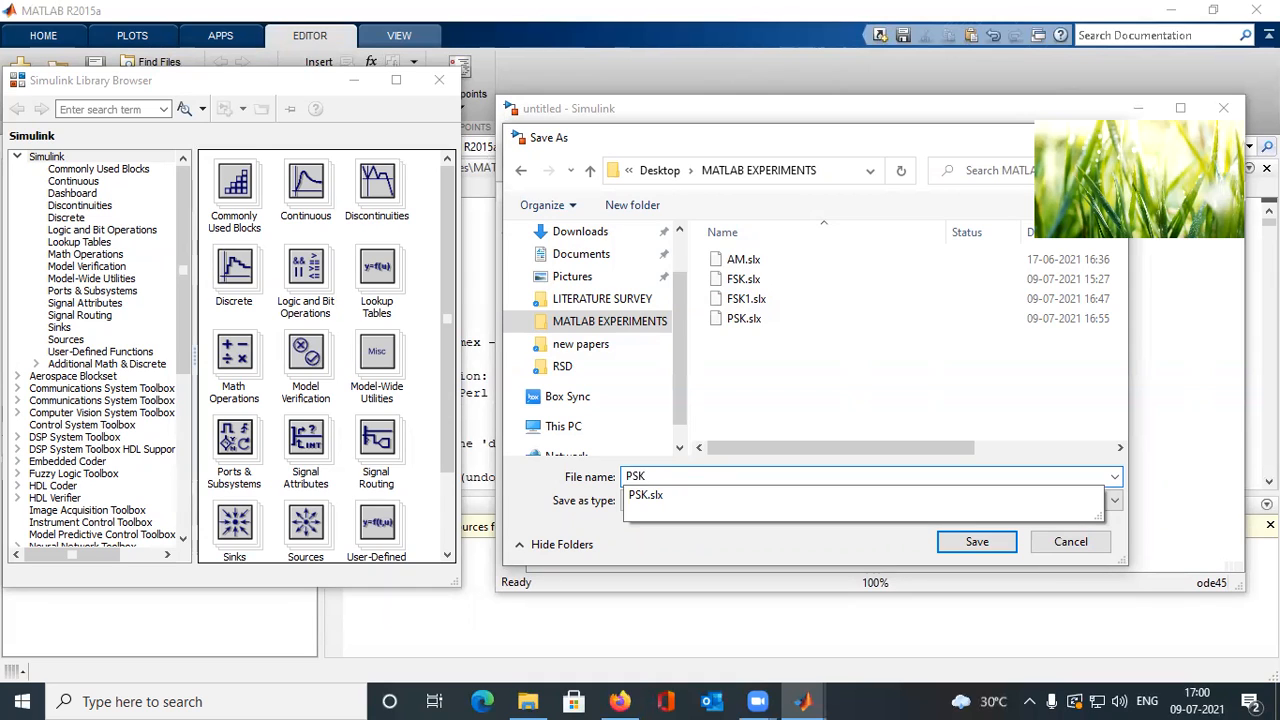
type("1")
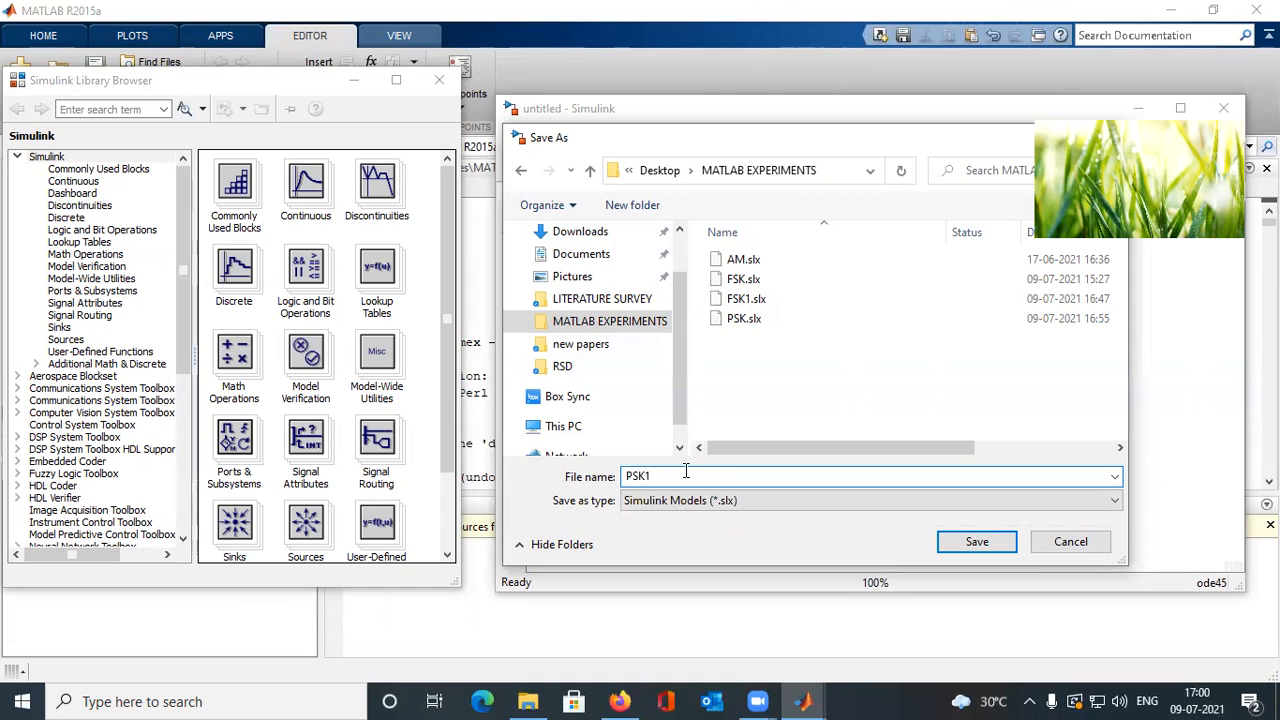
left_click(987, 541)
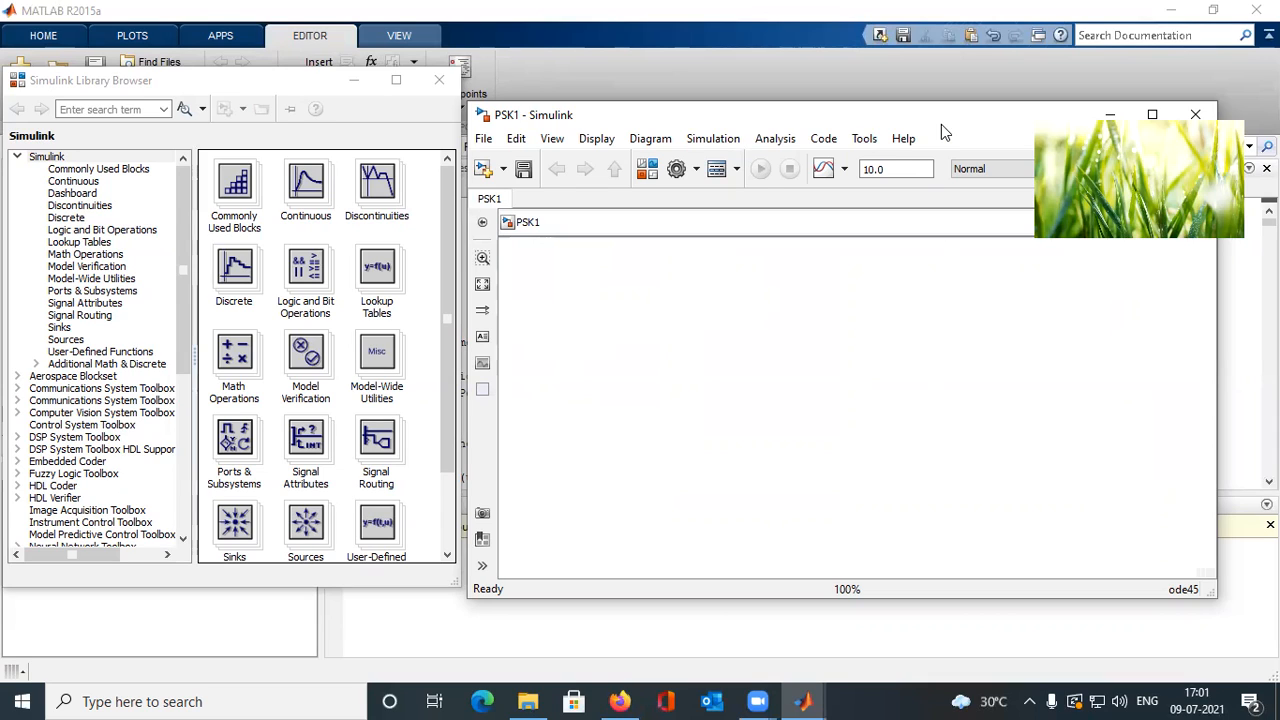
Add a Pulse Generator block from the Simulink Sources library to the PSK1 model
left_click(66, 340)
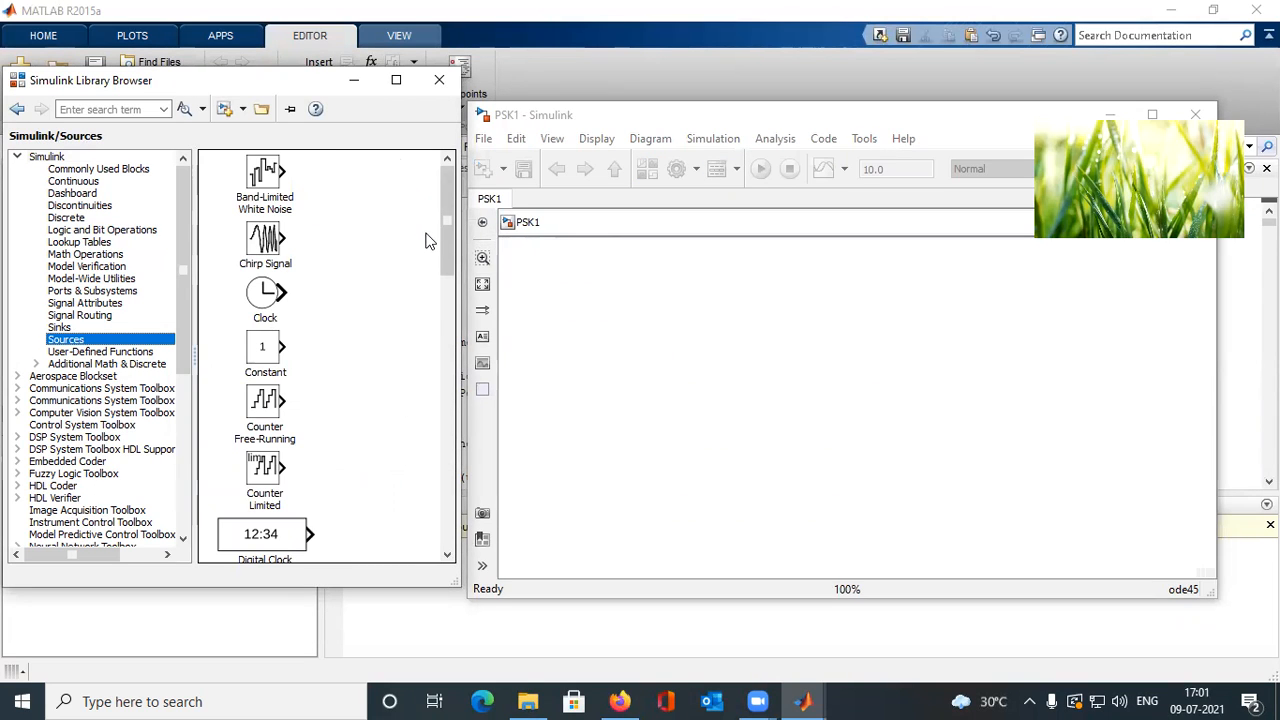
left_click_drag(450, 254, 452, 448)
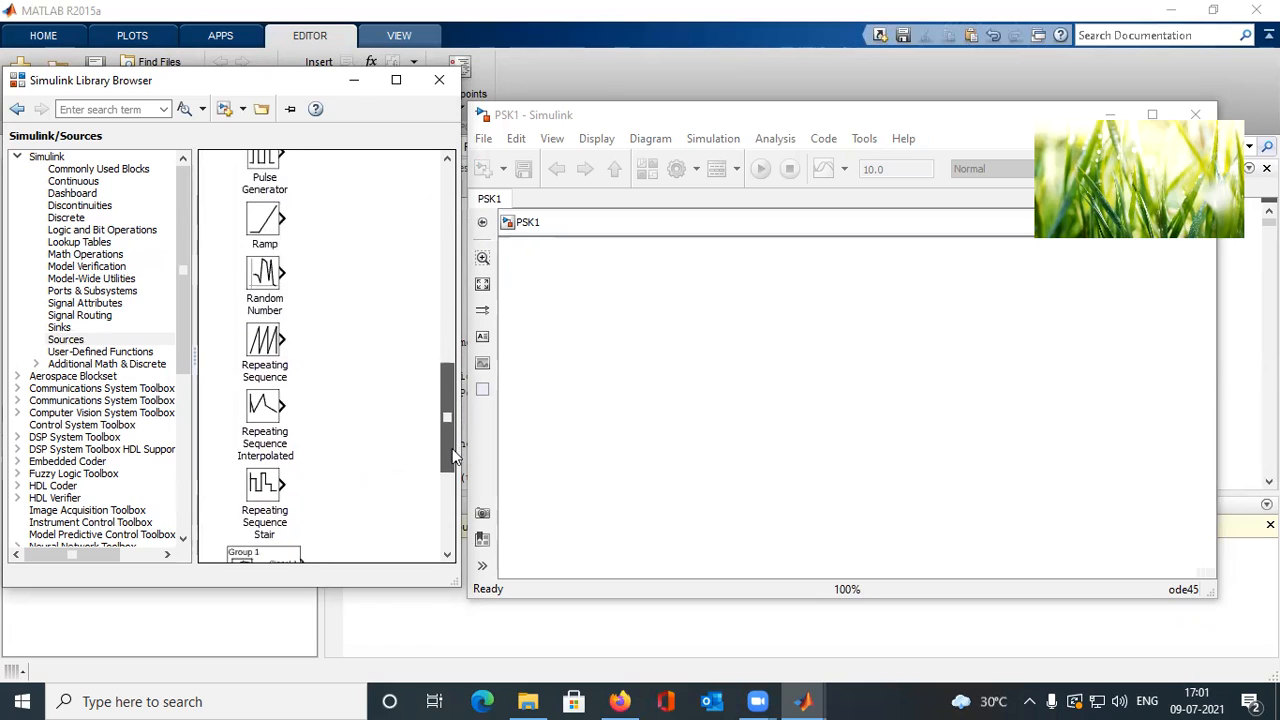
left_click_drag(309, 206, 572, 397)
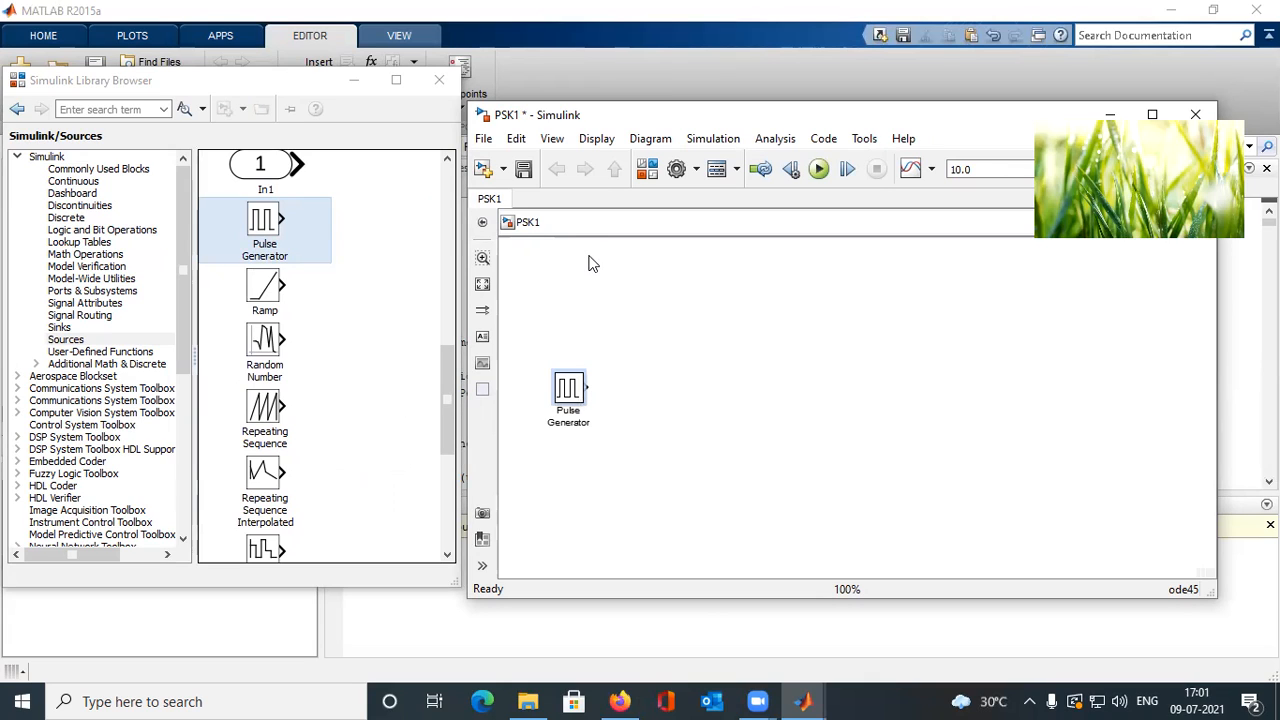
Set the Pulse Generator's period to 2 seconds and its pulse width to 50 percent, and apply the changes
double_click(566, 396)
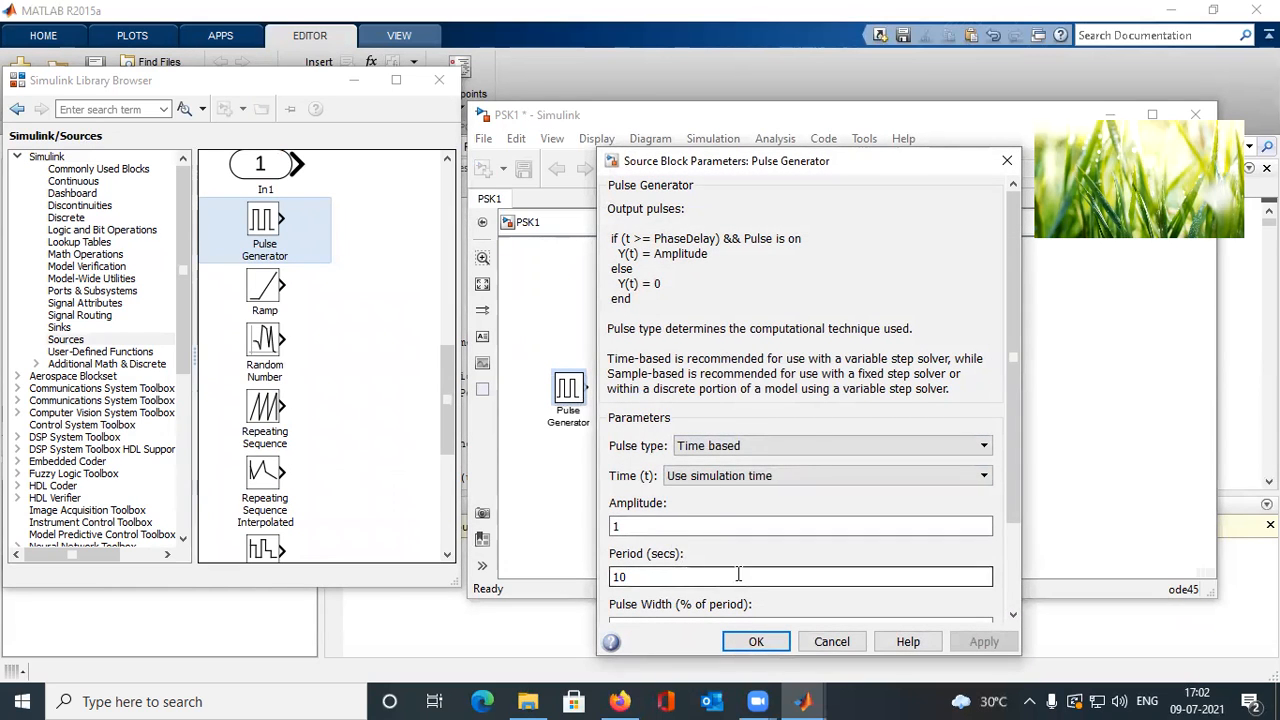
left_click_drag(1018, 335, 1018, 419)
left_click(621, 465)
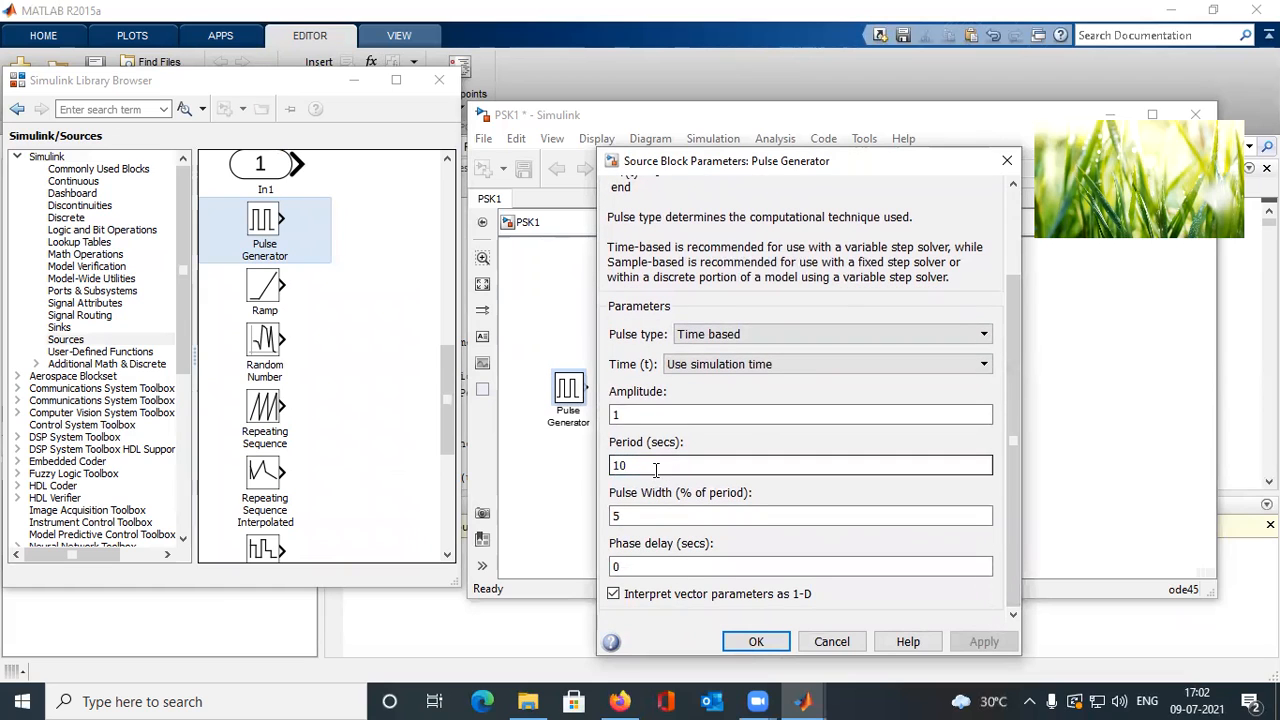
double_click(619, 467)
key("BackSpace")
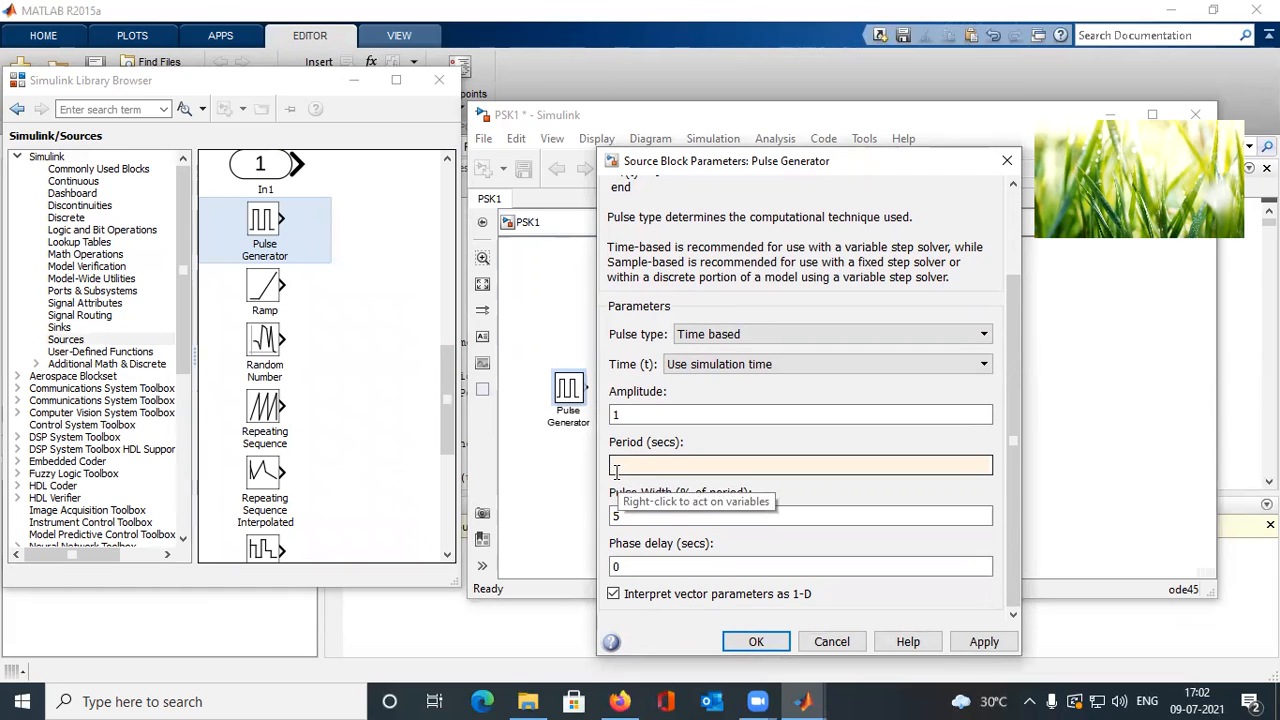
type("2")
double_click(631, 515)
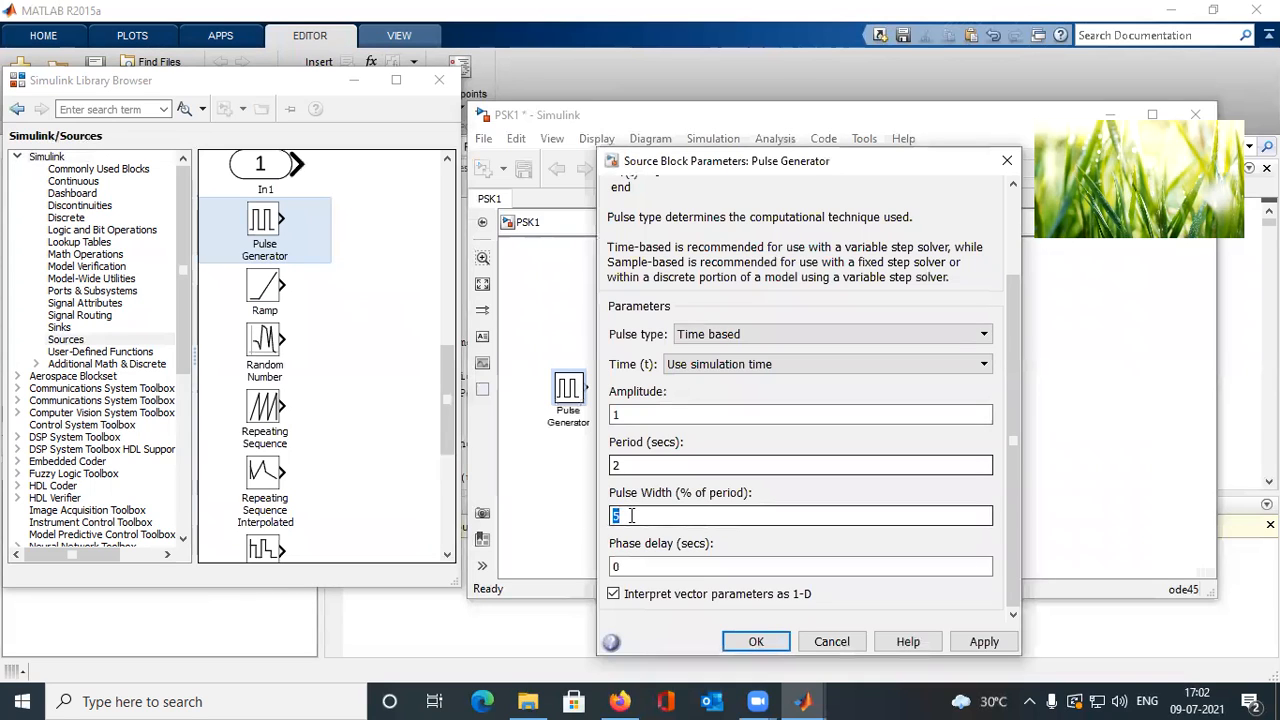
type("50")
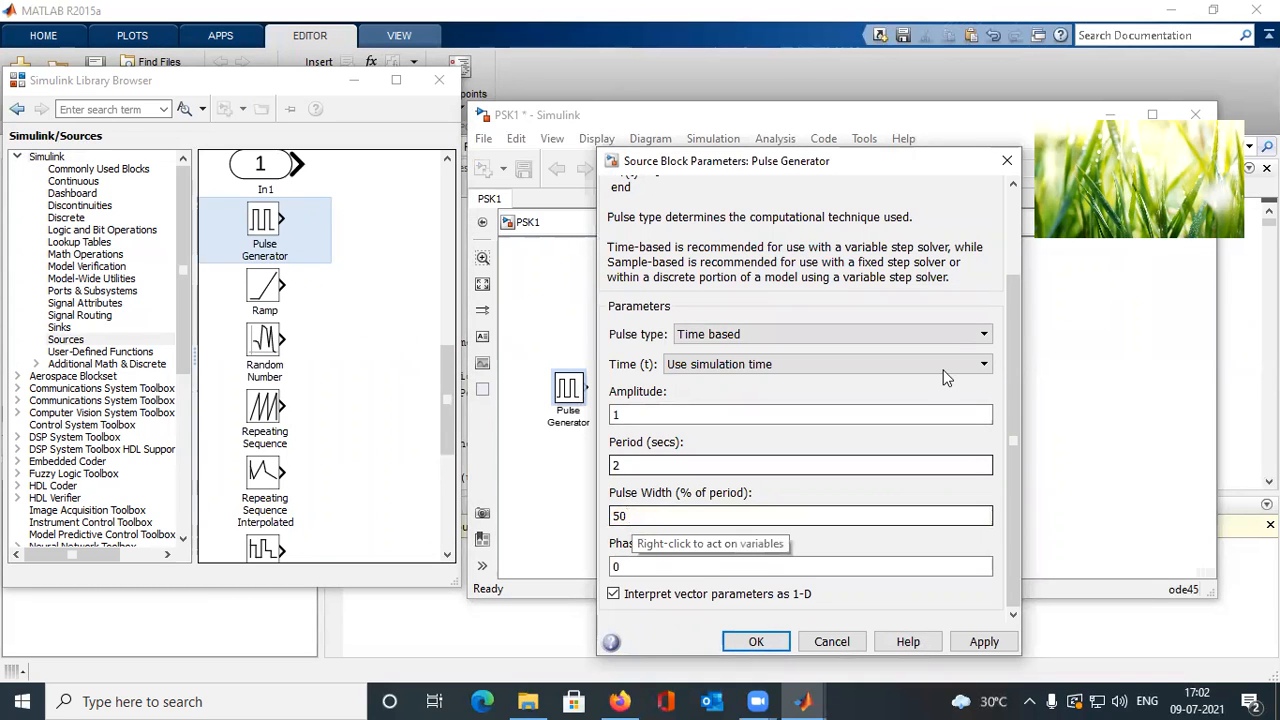
left_click(983, 641)
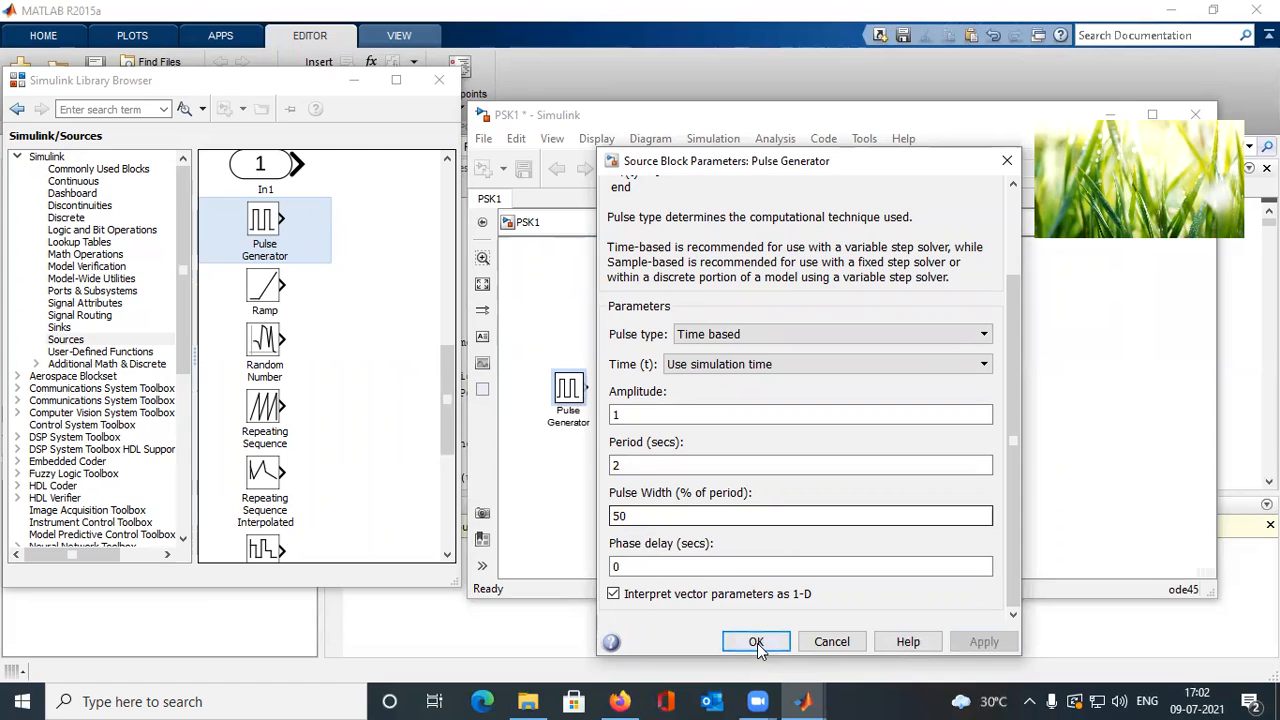
Close the Pulse Generator's parameters and add a Sine Wave block from the Sources library above it in the model
left_click(757, 643)
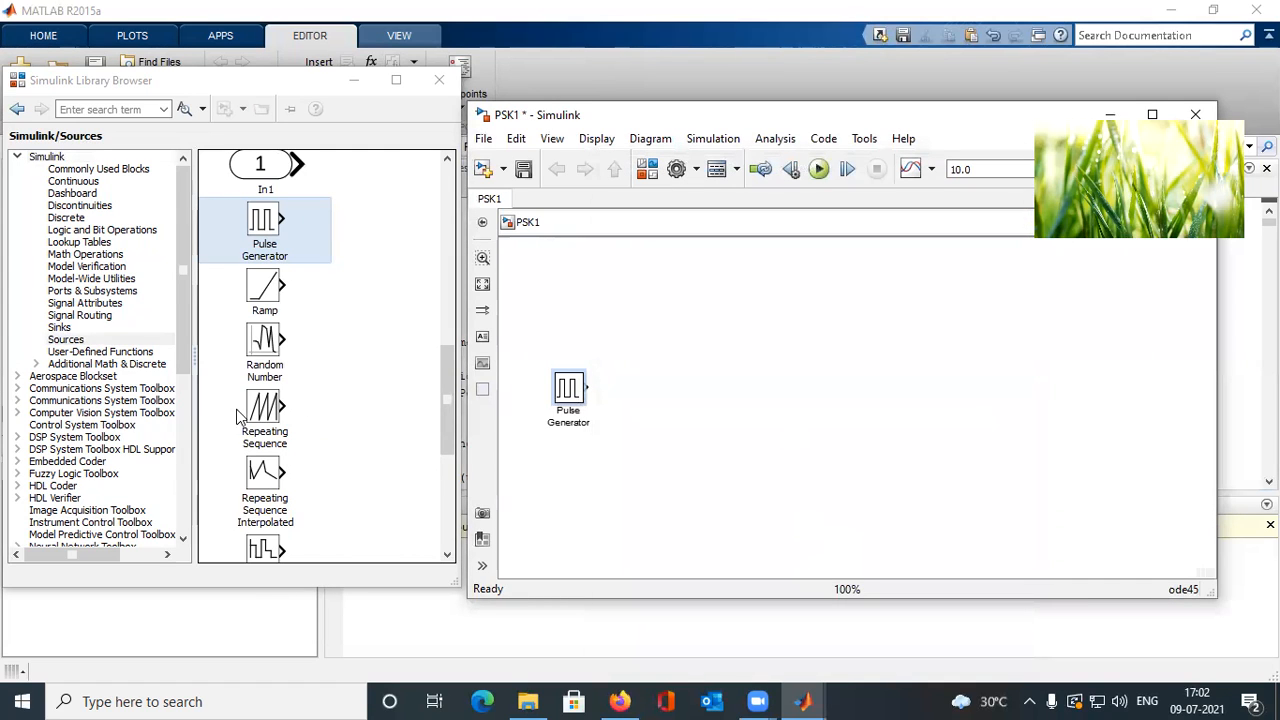
left_click_drag(447, 442, 450, 516)
left_click(265, 448)
left_click_drag(268, 450, 568, 278)
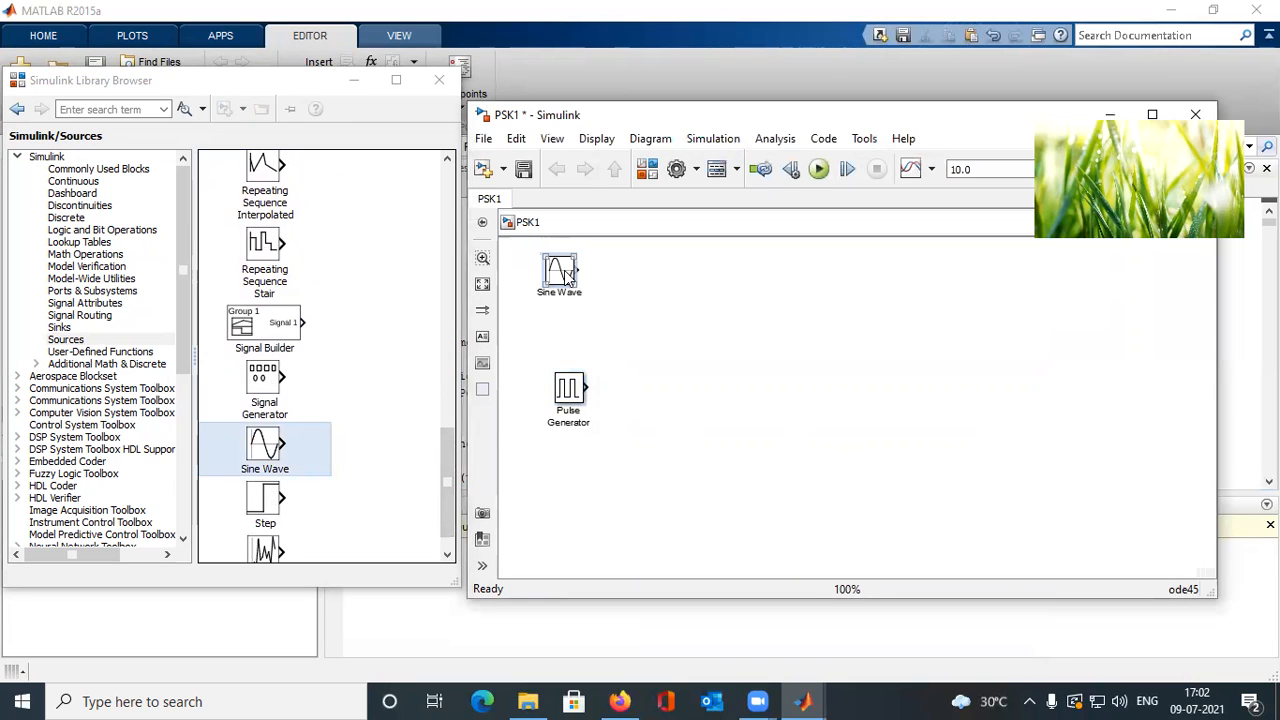
Set the Sine Wave block's frequency to 2*pi*2 rad/sec
double_click(560, 272)
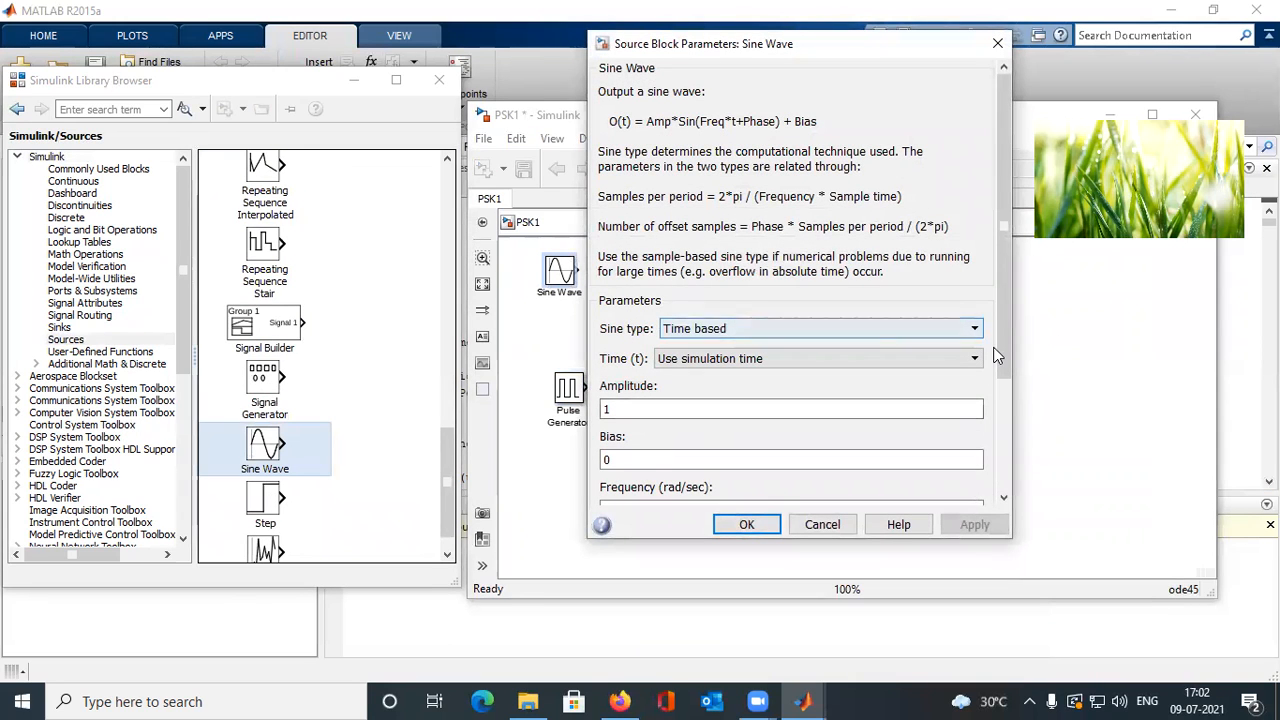
left_click_drag(999, 360, 1007, 528)
double_click(654, 347)
type("2")
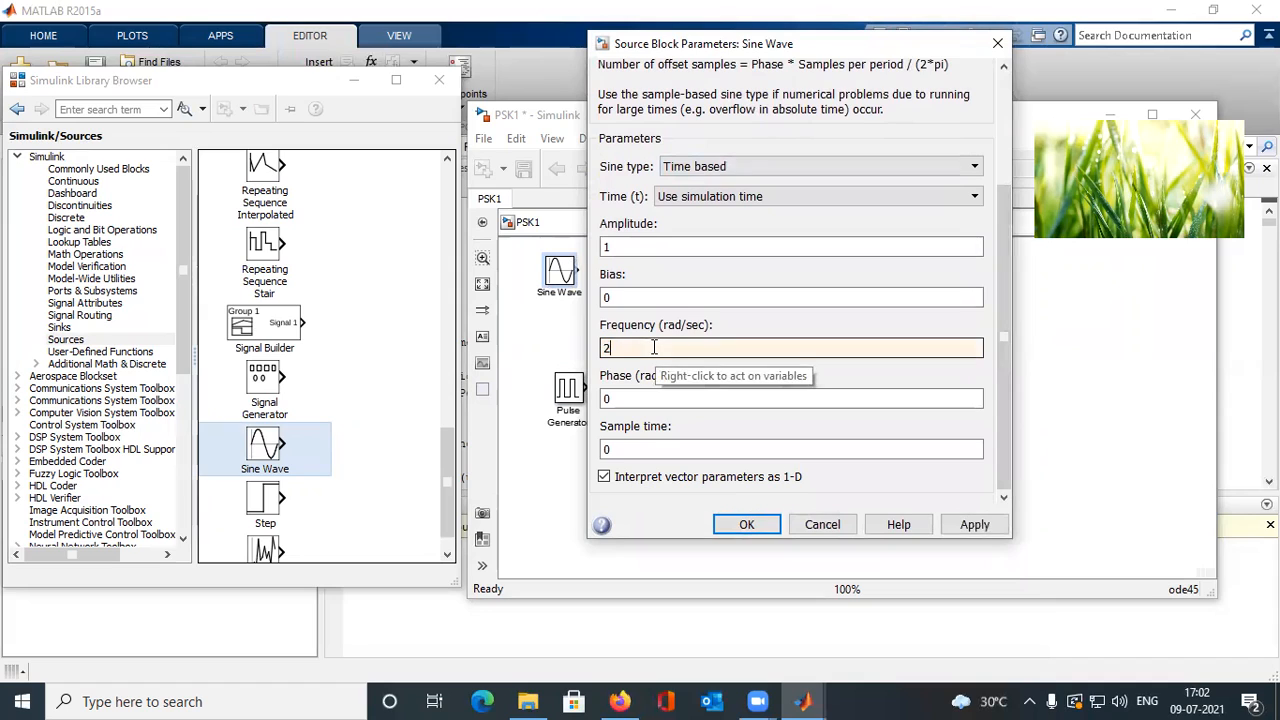
type("*PI*2")
key("Left")
key("Left")
key("Left")
key("Delete")
key("BackSpace")
type("pi")
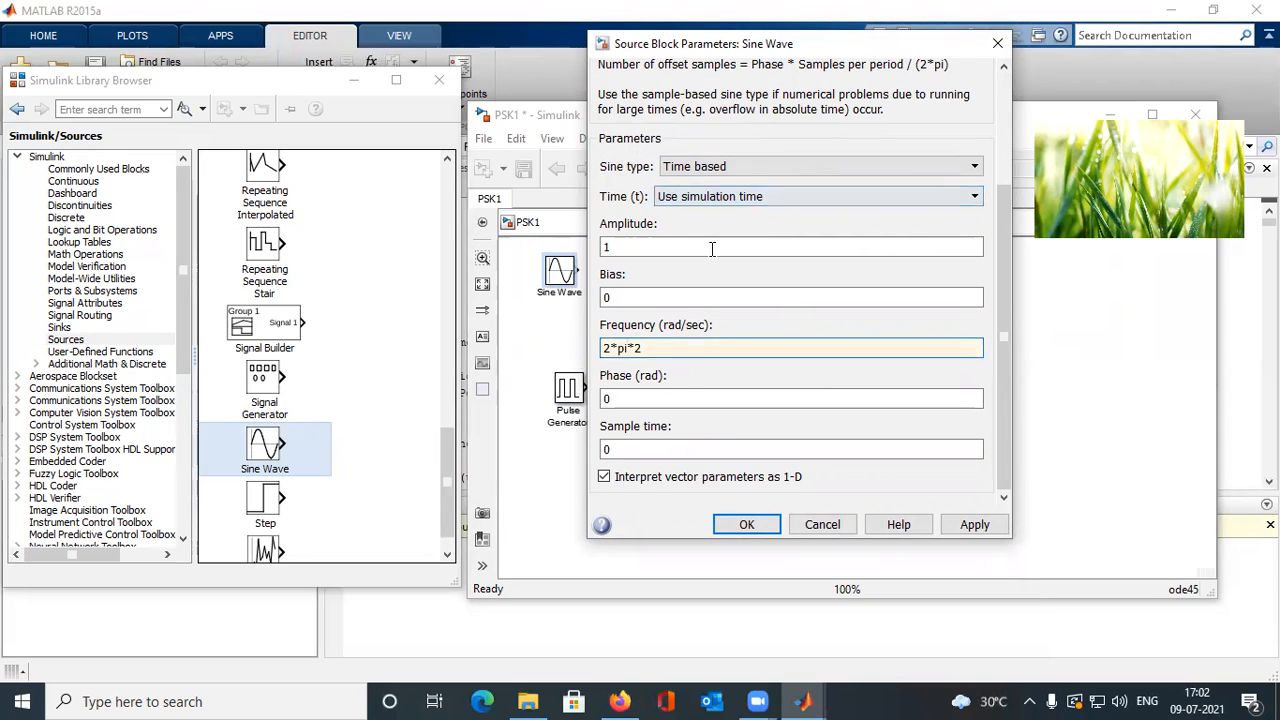
Set the Sine Wave block's sample time to 0.01 and accept the parameters
left_click(640, 449)
type(".01")
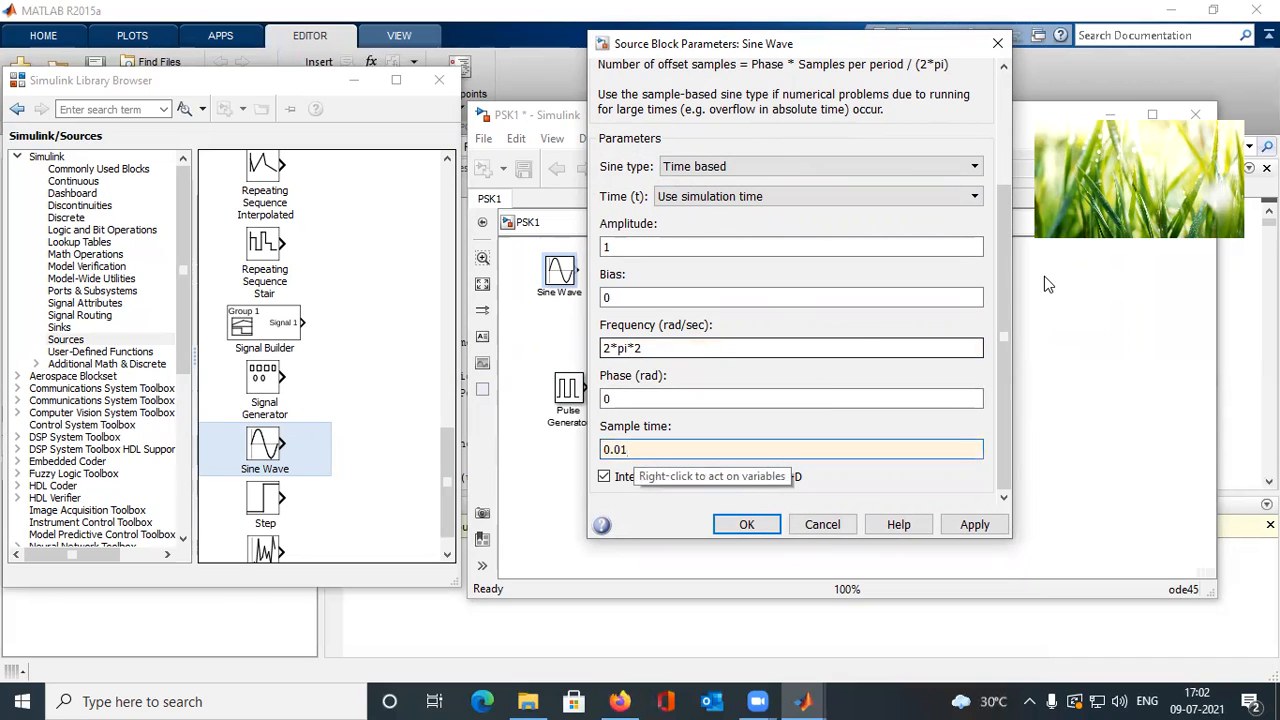
left_click(746, 524)
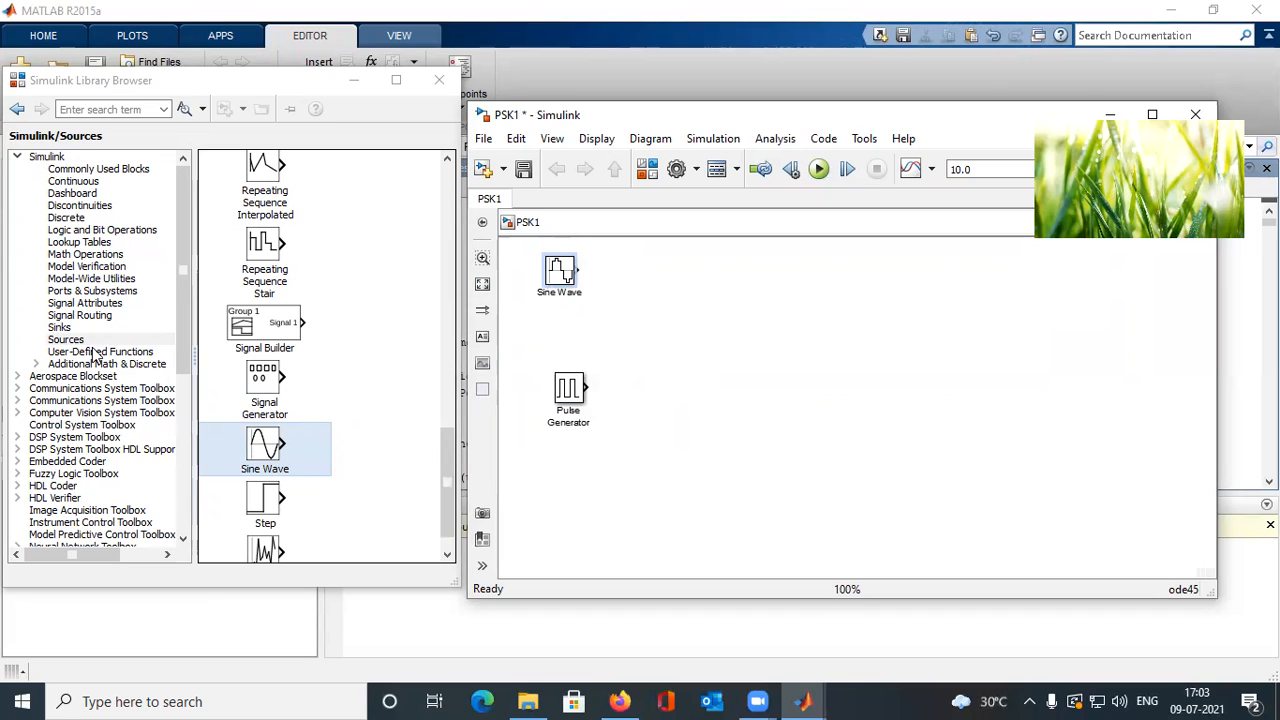
Add a Constant block from Commonly Used Blocks below the Pulse Generator and set its constant value to -1
left_click(98, 169)
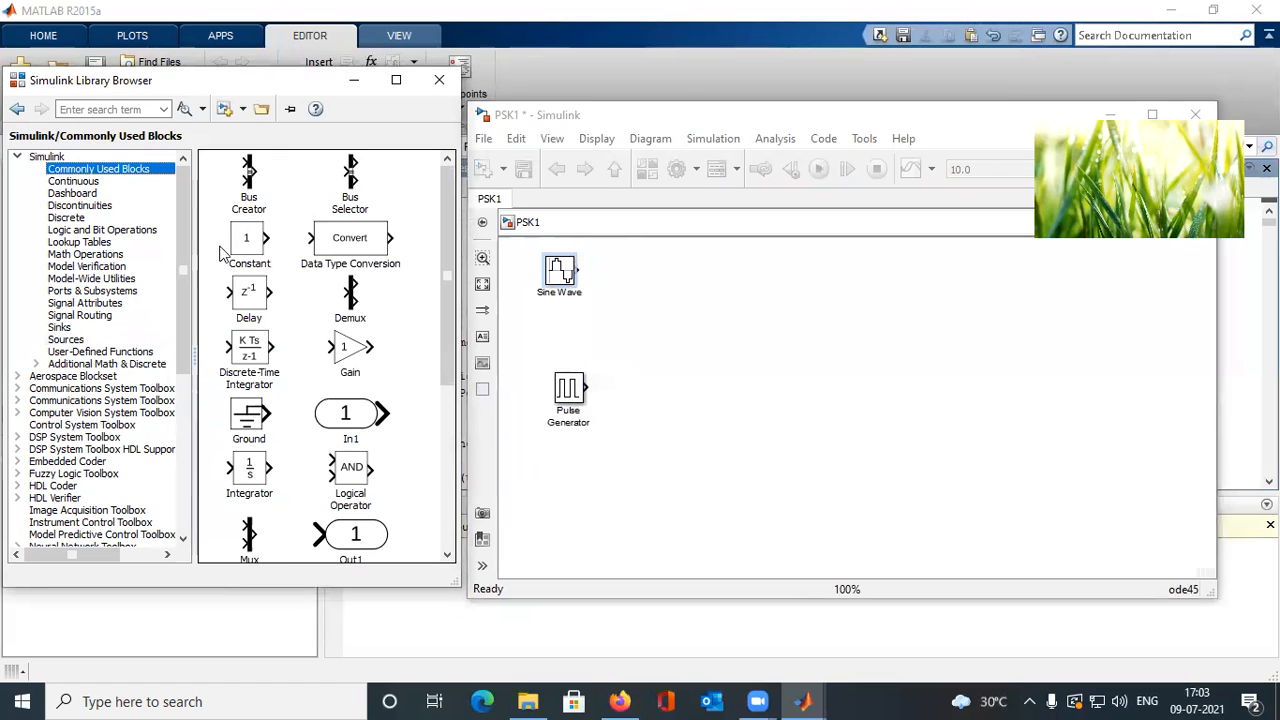
left_click_drag(250, 255, 573, 503)
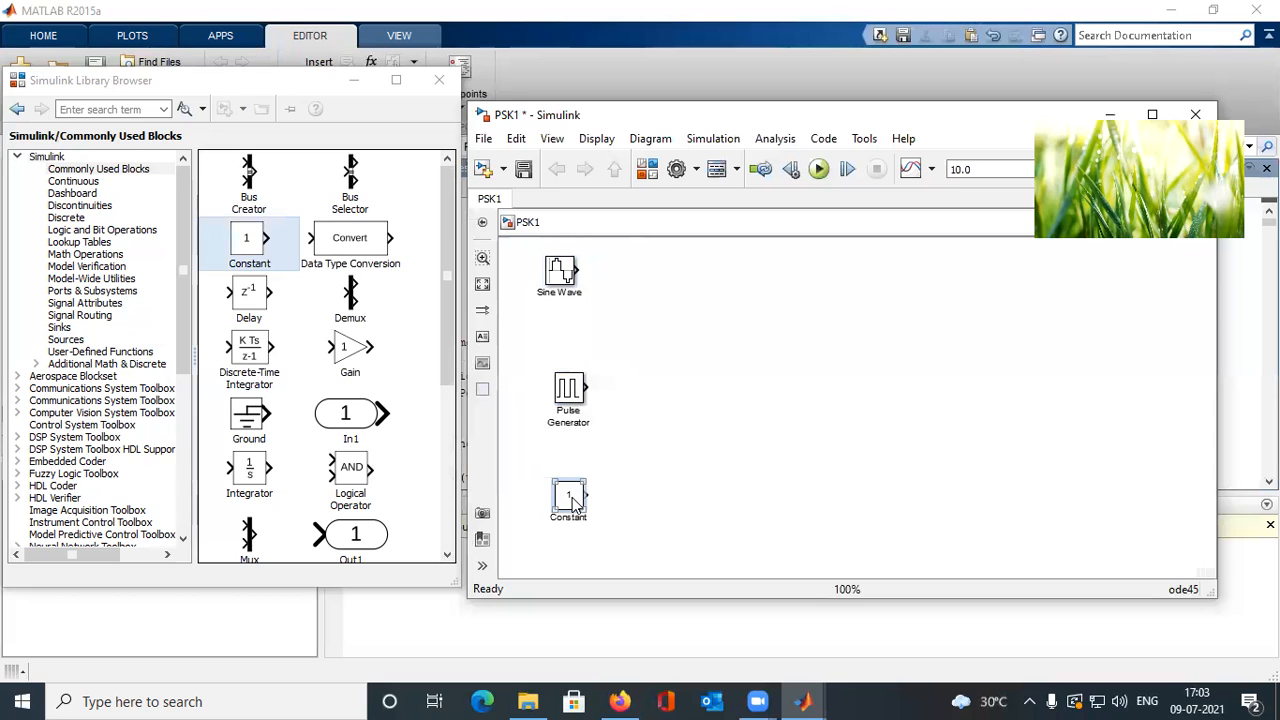
double_click(572, 500)
left_click(617, 528)
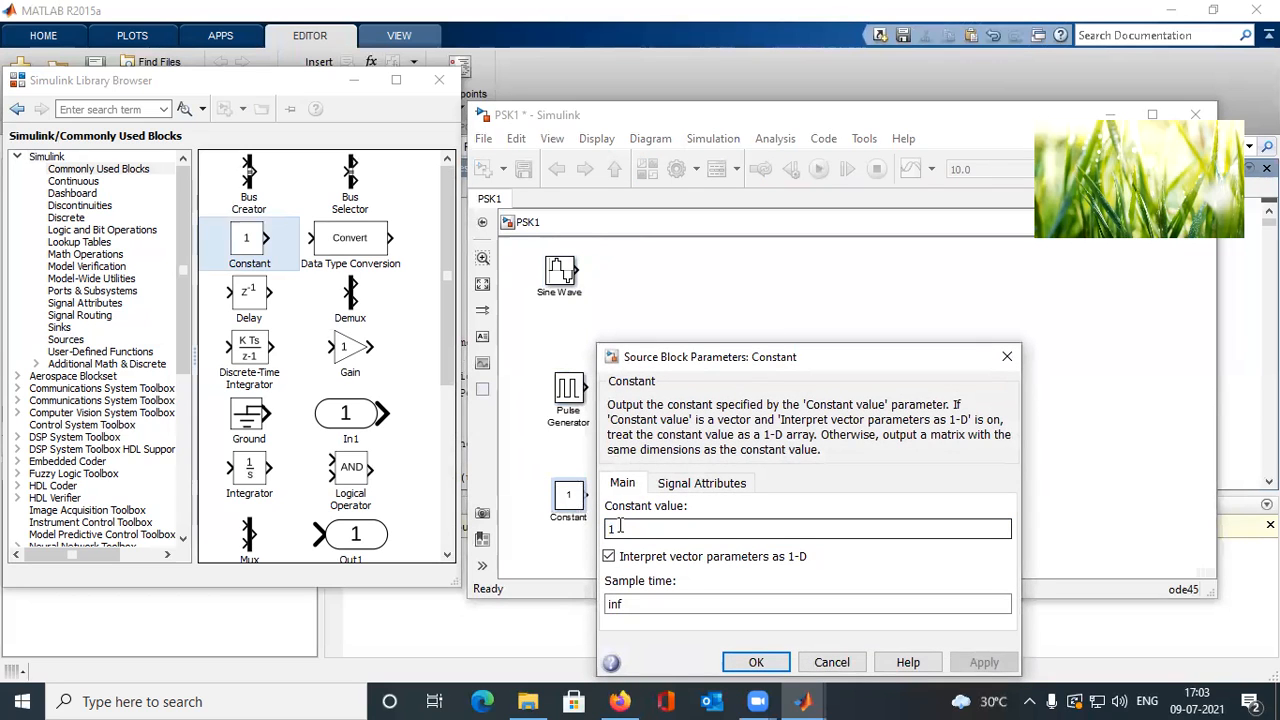
key("BackSpace")
type("-1")
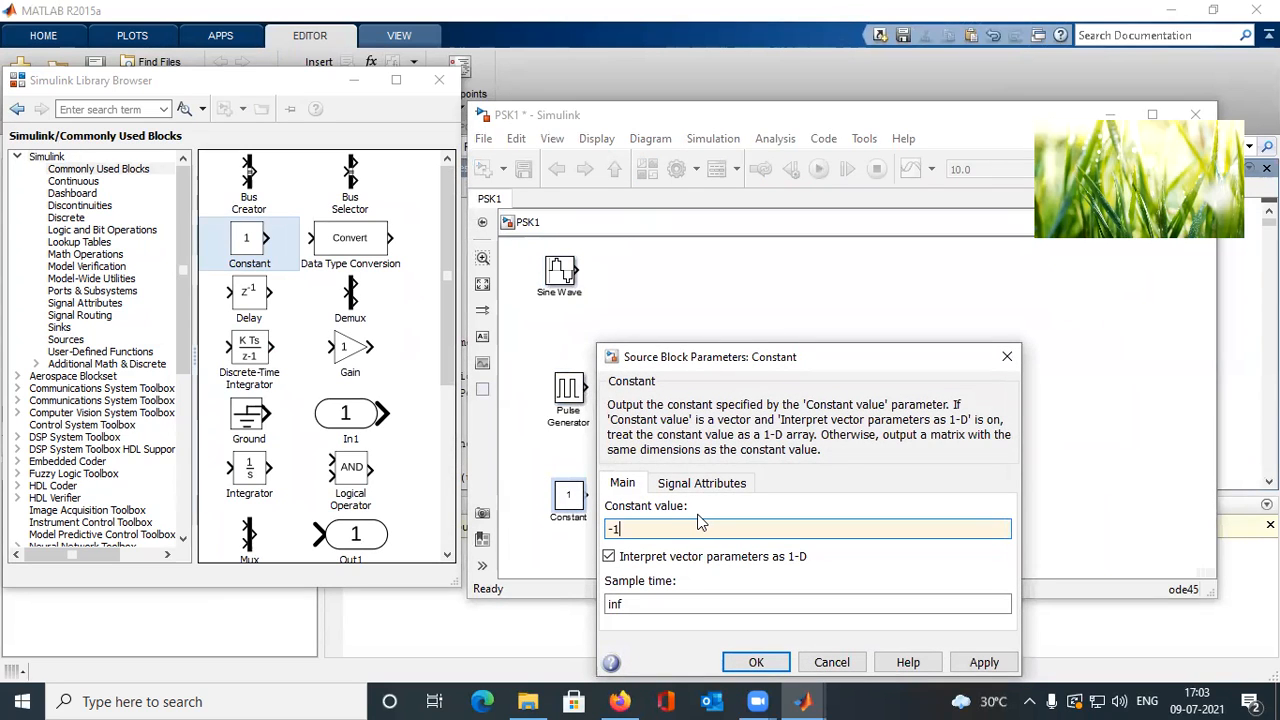
left_click(988, 663)
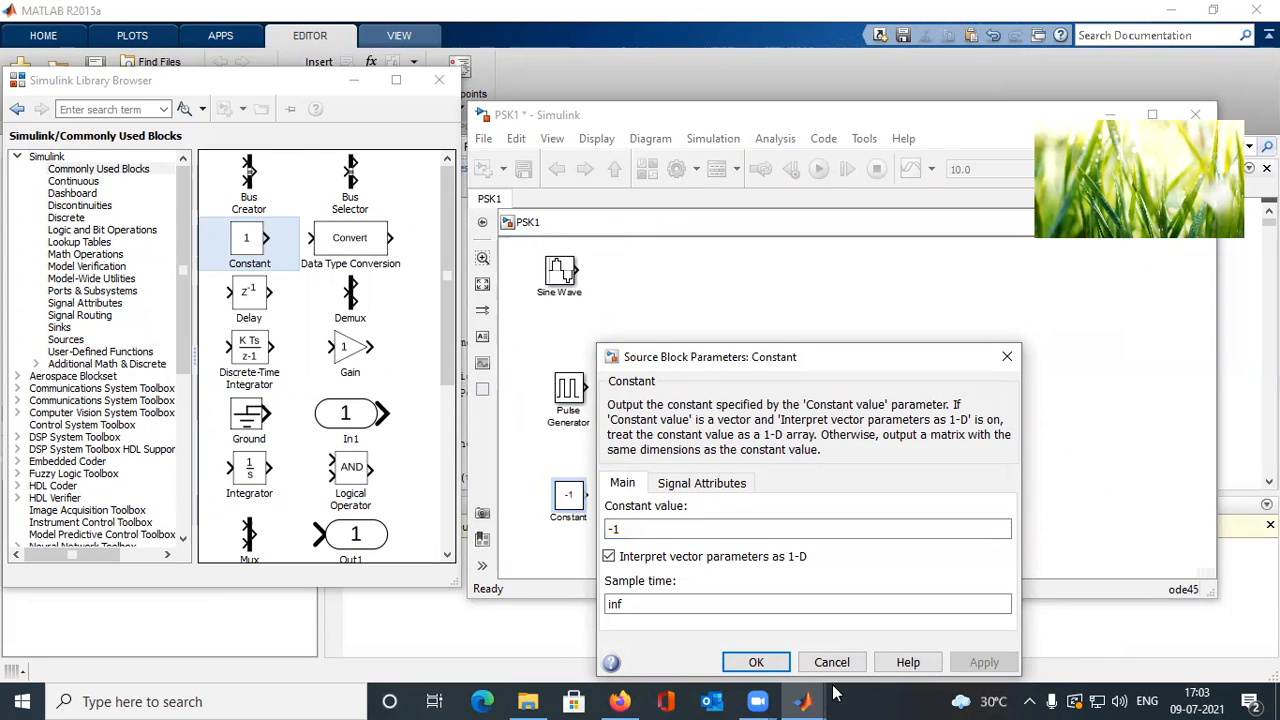
left_click(760, 667)
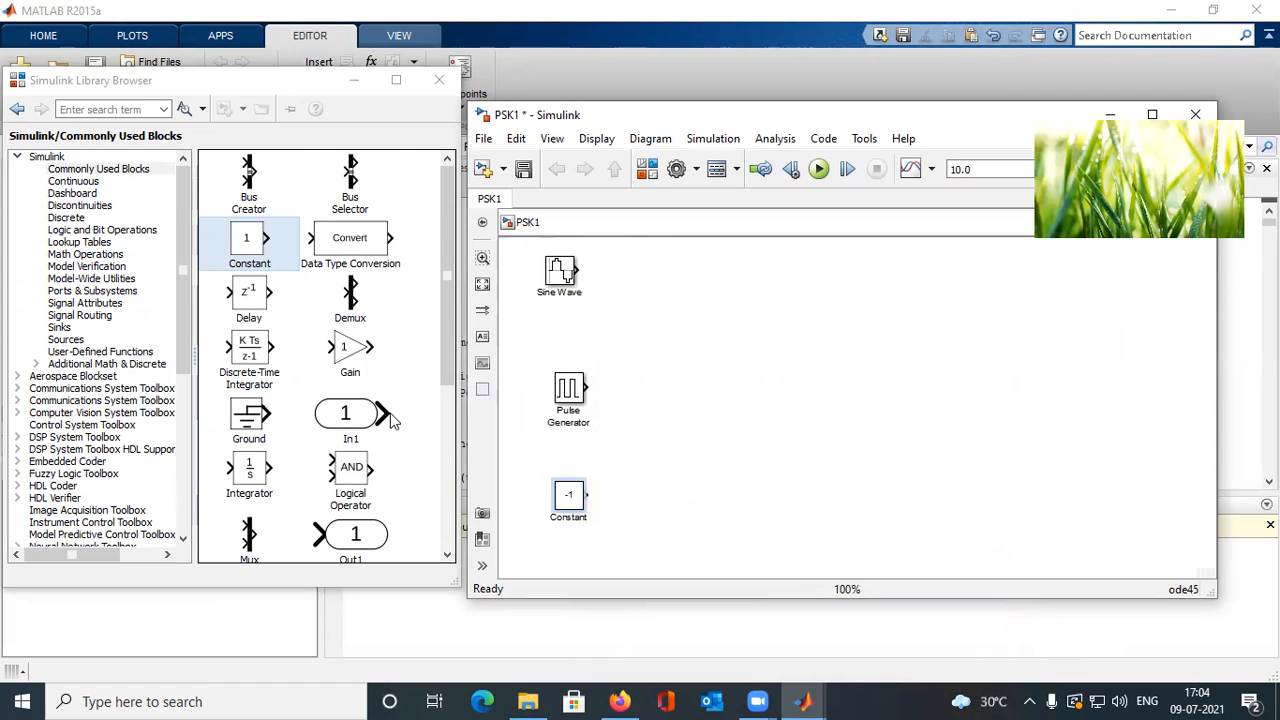
Add a Switch block and connect the Sine Wave to its first input and the Pulse Generator to its second input
scroll(388, 425, "down", 3)
scroll(380, 441, "down", 1)
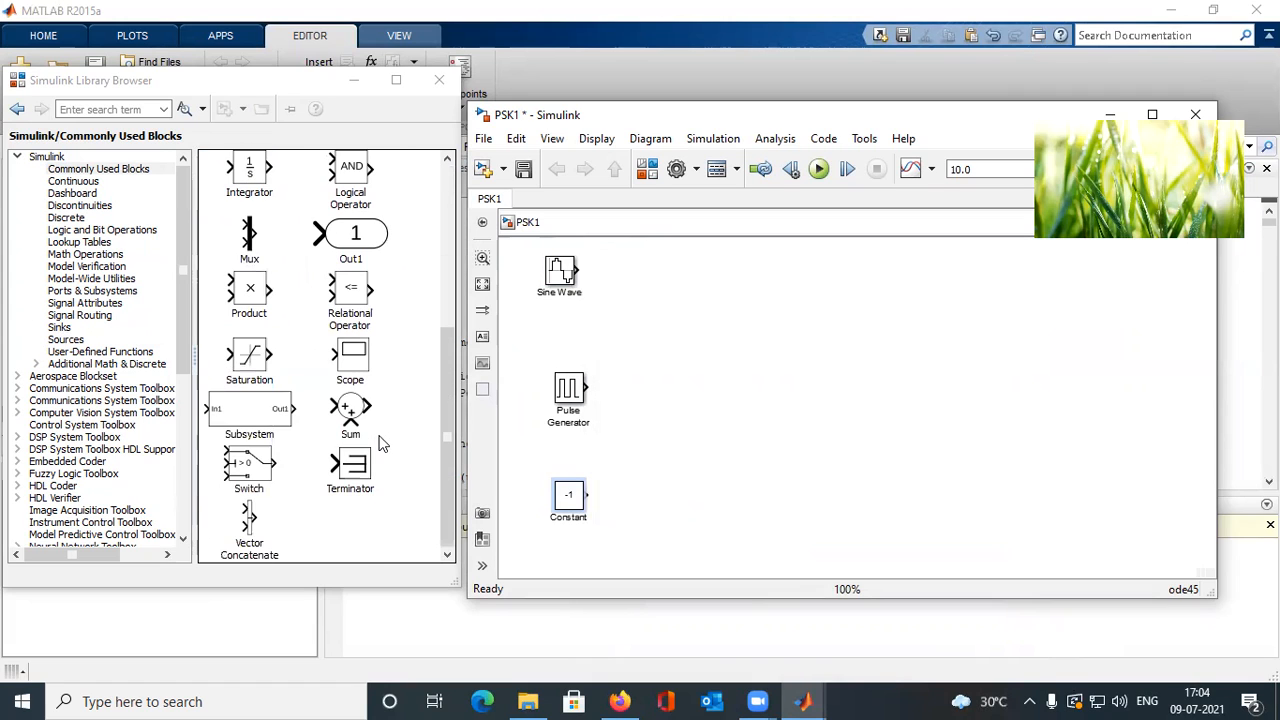
left_click_drag(264, 464, 810, 364)
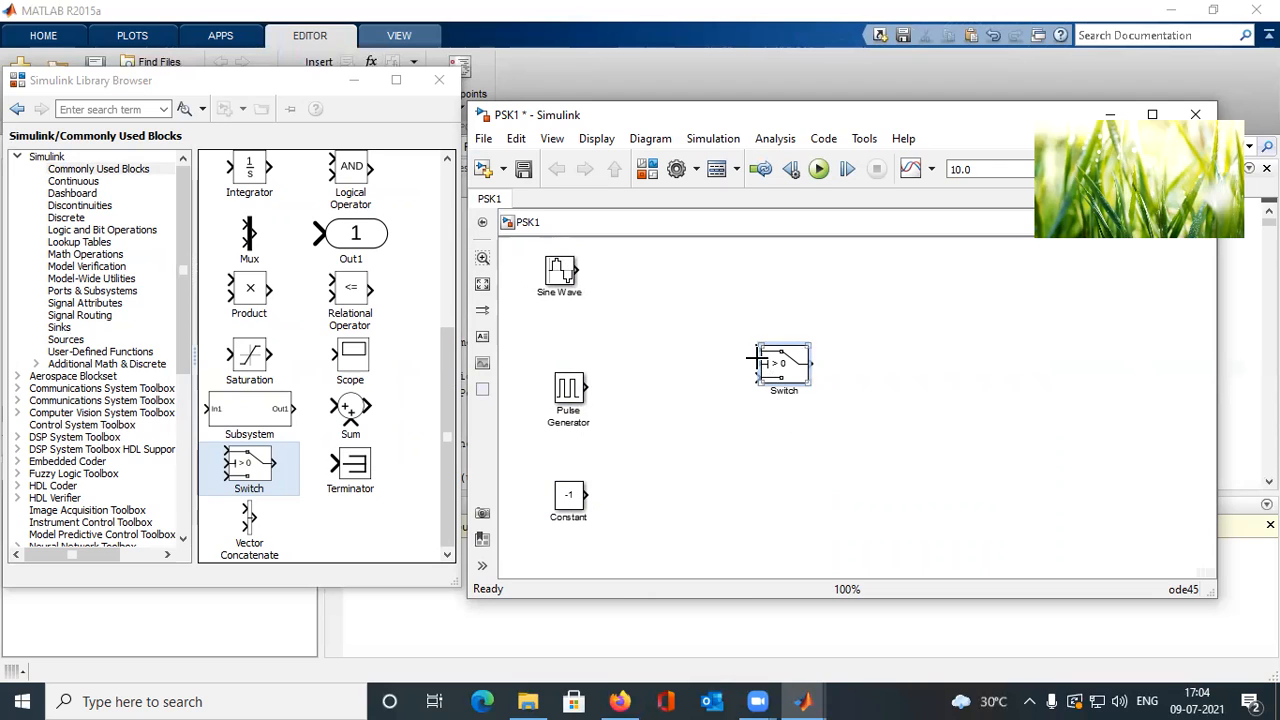
mouse_move(757, 350)
left_mouse_down()
mouse_move(620, 257)
mouse_move(575, 268)
left_mouse_up()
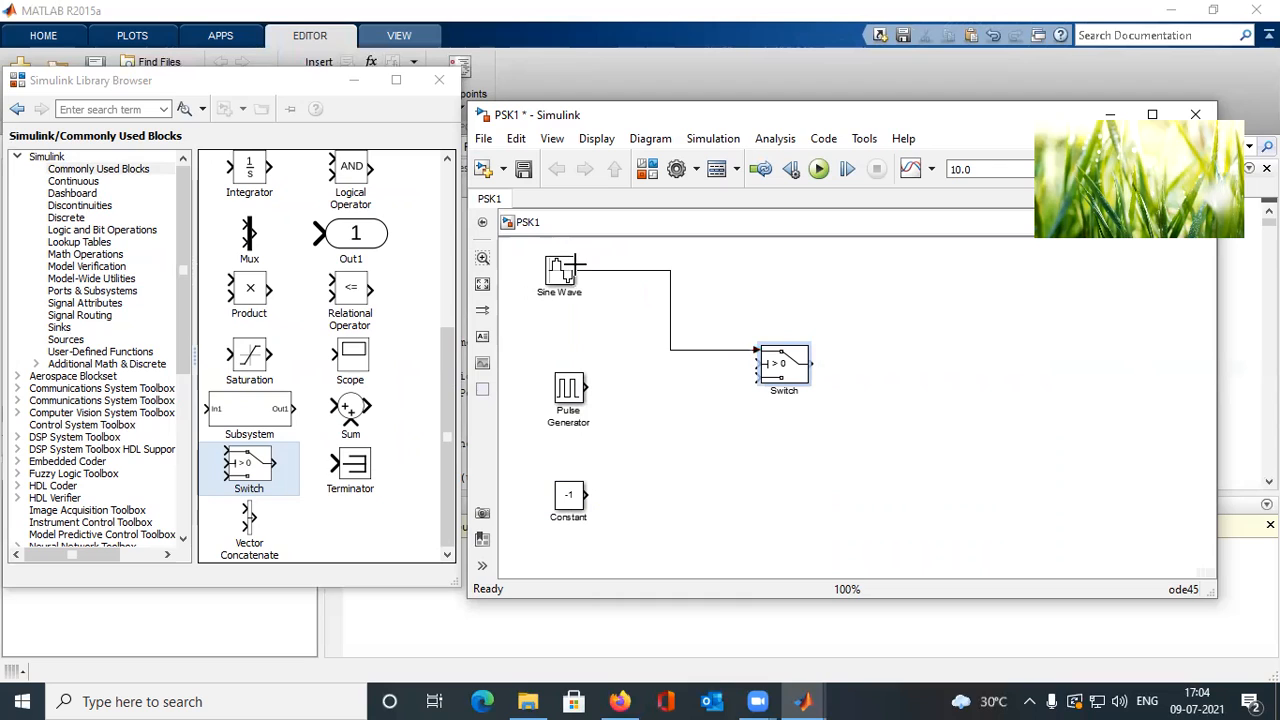
left_click_drag(759, 363, 591, 386)
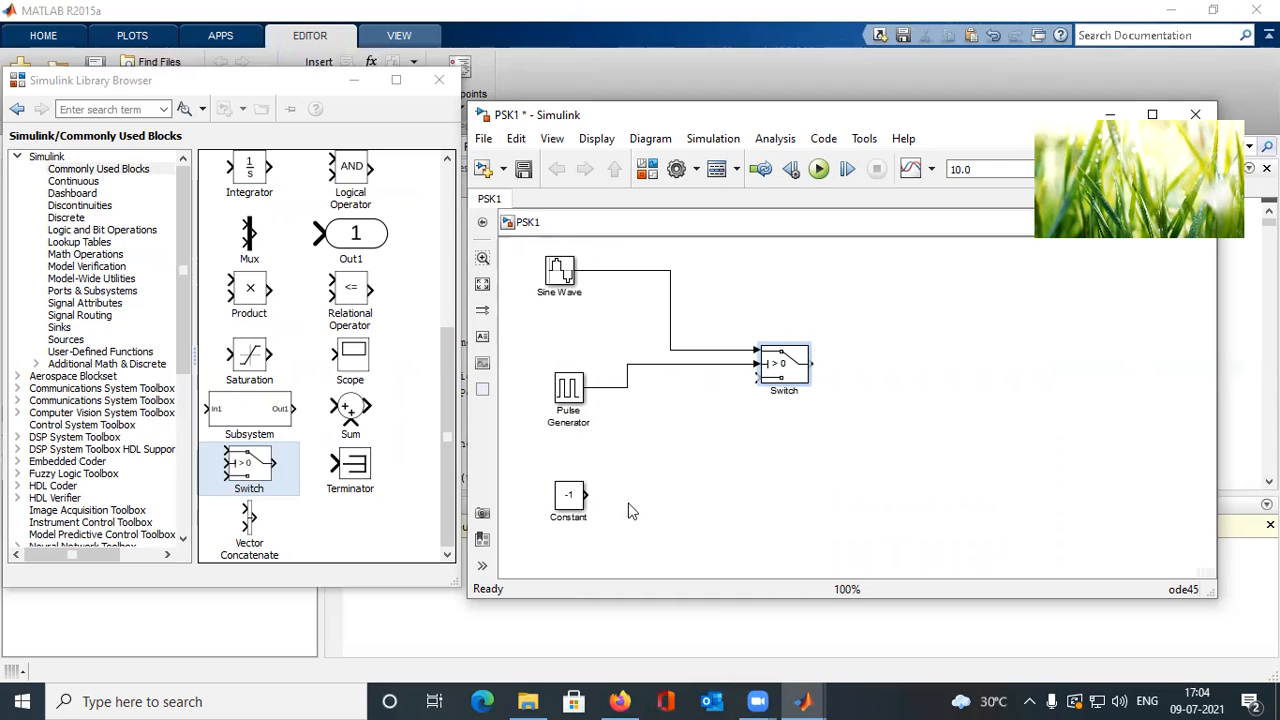
Add a Product block beside the Constant, feeding the Sine Wave into its first input and the Constant into its second
left_click_drag(255, 300, 675, 497)
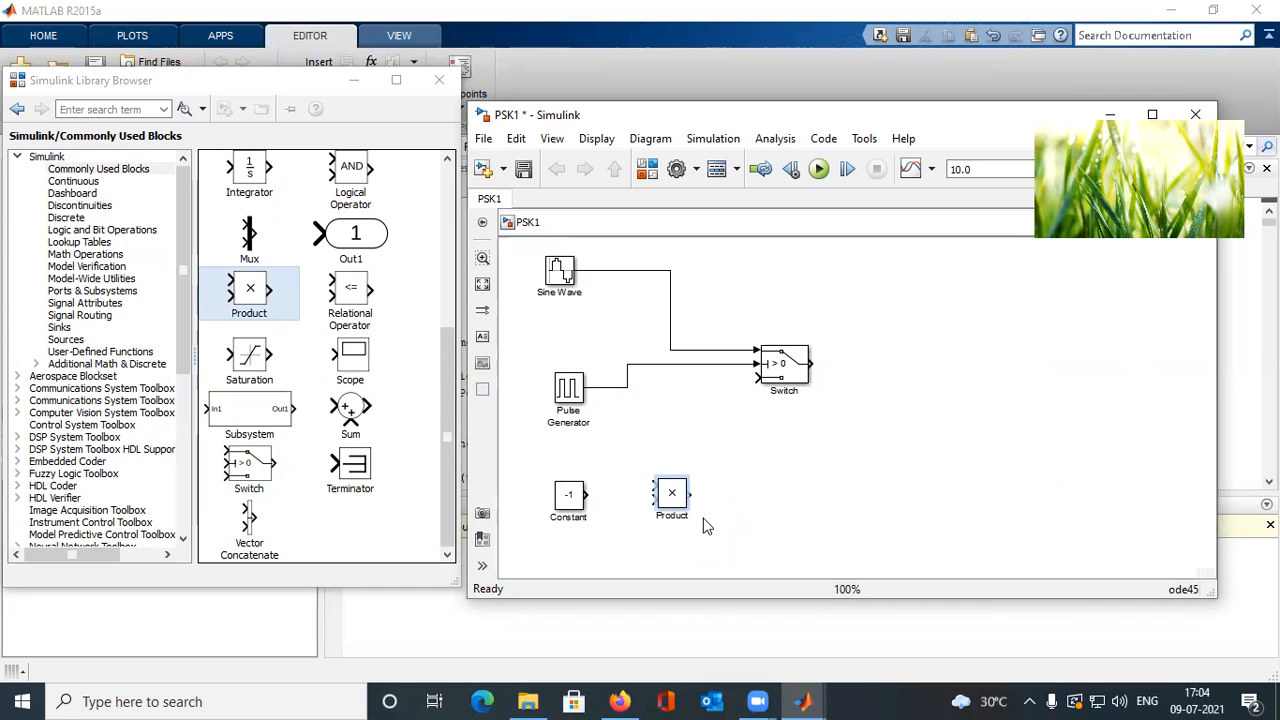
left_click_drag(588, 492, 652, 490)
left_click(593, 270)
left_click(648, 490)
key("Delete")
left_click_drag(589, 493, 652, 500)
left_click(673, 489)
left_click_drag(652, 488, 610, 272)
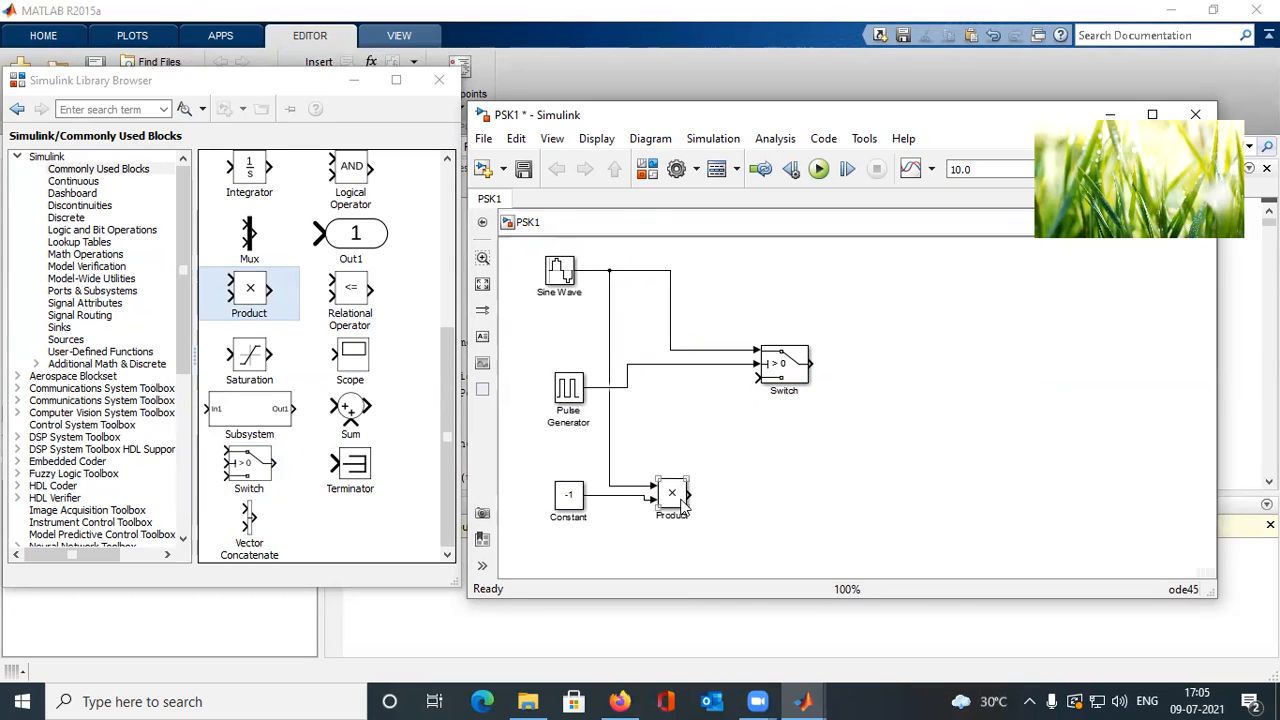
Connect the Product block's output to the third input of the Switch, deleting any unconnected line
left_click(757, 376)
mouse_move(757, 376)
left_mouse_down()
mouse_move(730, 378)
mouse_move(718, 490)
mouse_move(691, 484)
left_mouse_up()
left_click(690, 458)
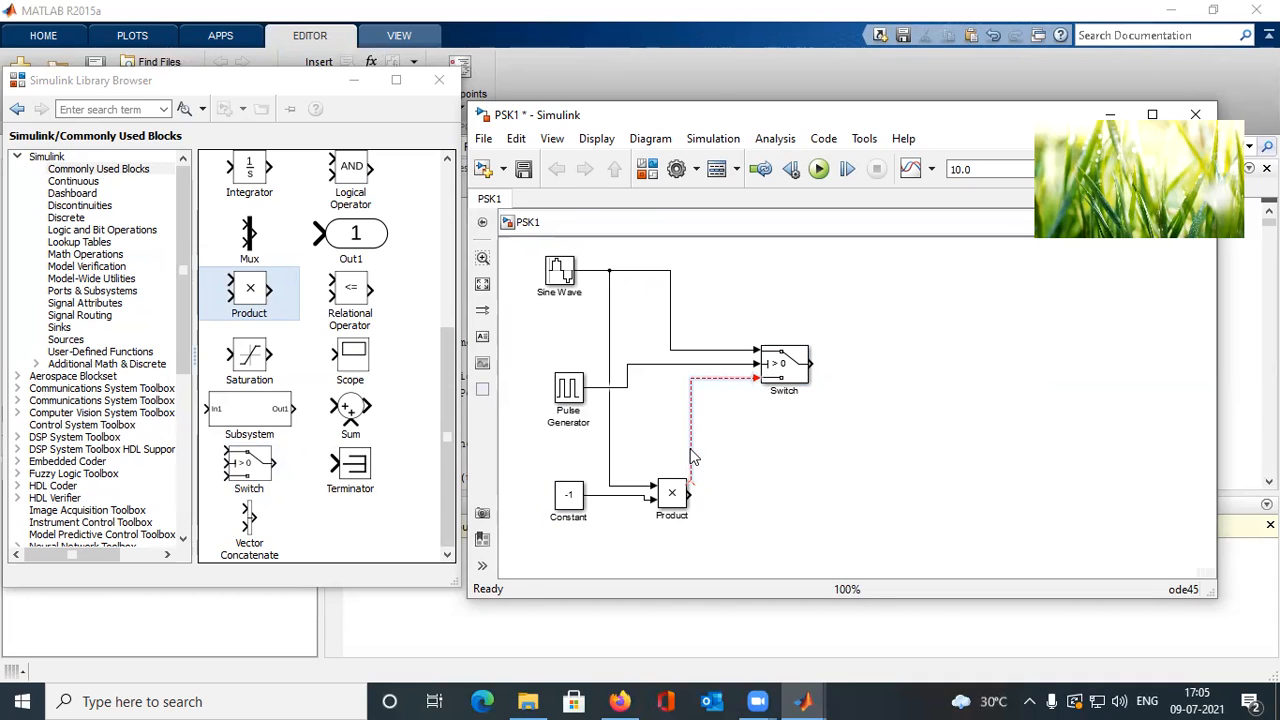
key("Delete")
mouse_move(757, 377)
left_mouse_down()
mouse_move(730, 372)
mouse_move(714, 494)
mouse_move(690, 493)
left_mouse_up()
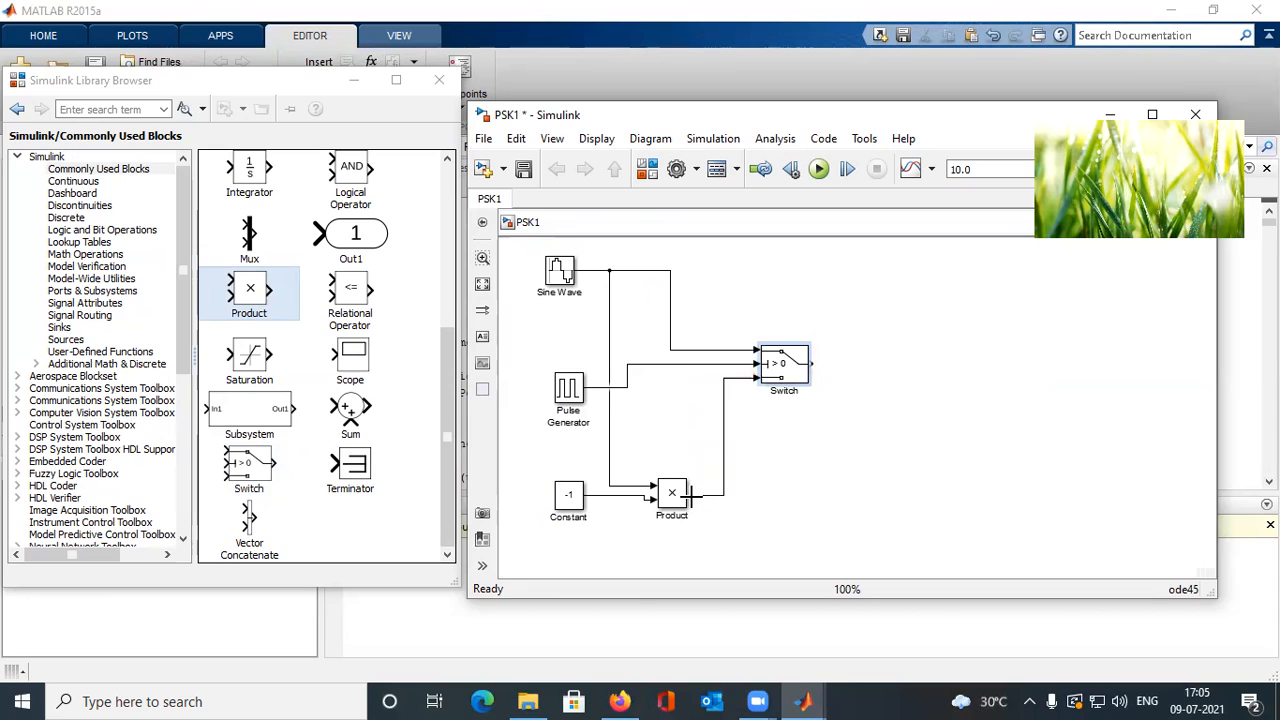
left_click(677, 512)
left_click(758, 382)
Set the Switch block's threshold to 0.5, then apply and accept the parameters
double_click(795, 378)
double_click(857, 391)
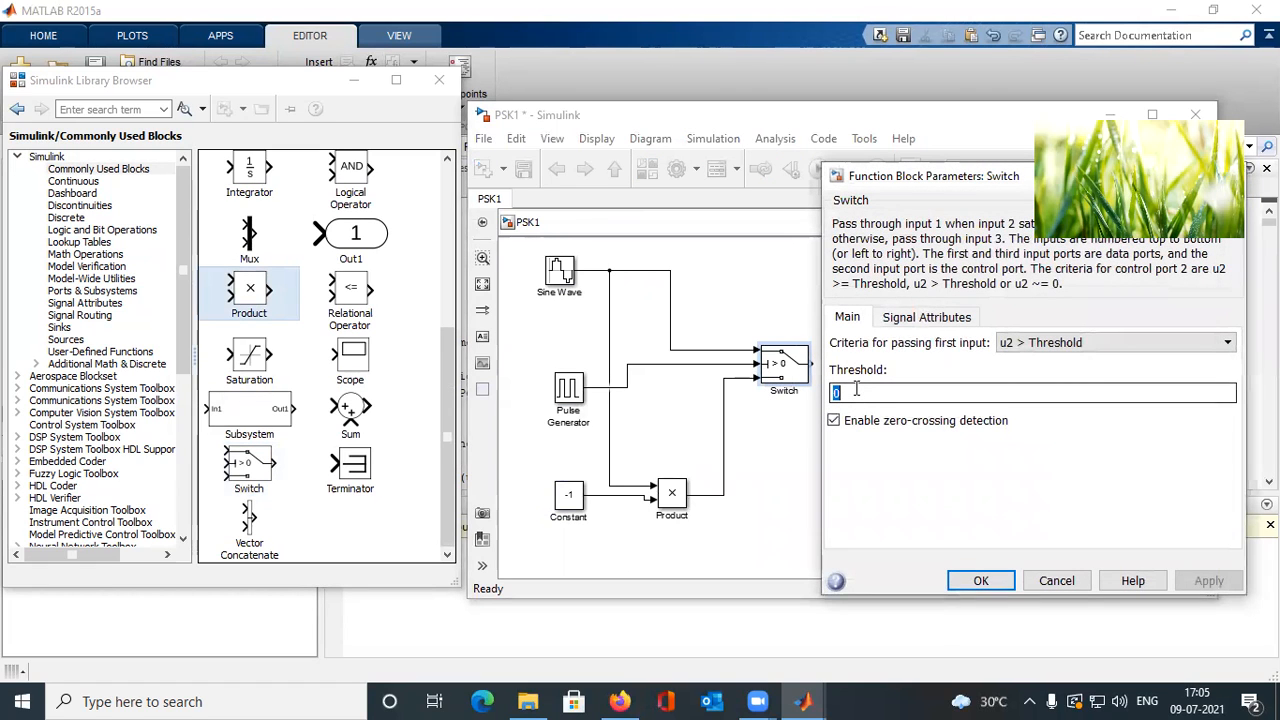
type("0")
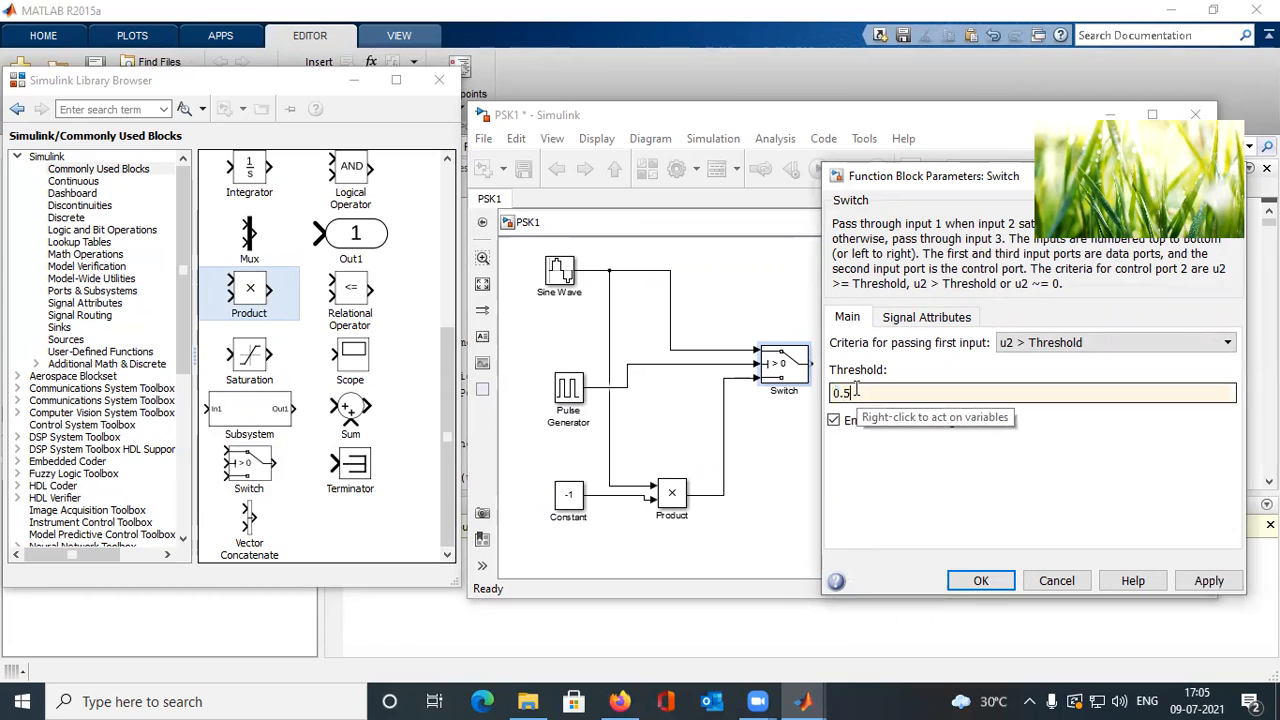
left_click(1206, 581)
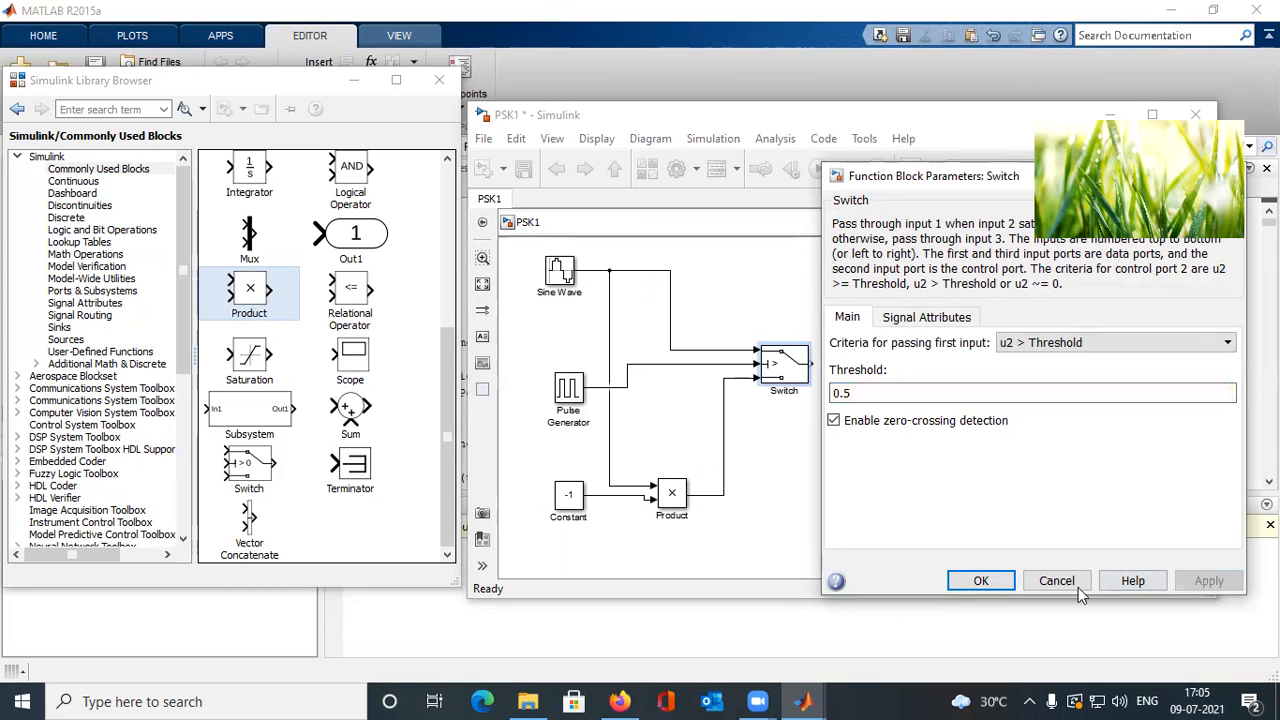
left_click(991, 586)
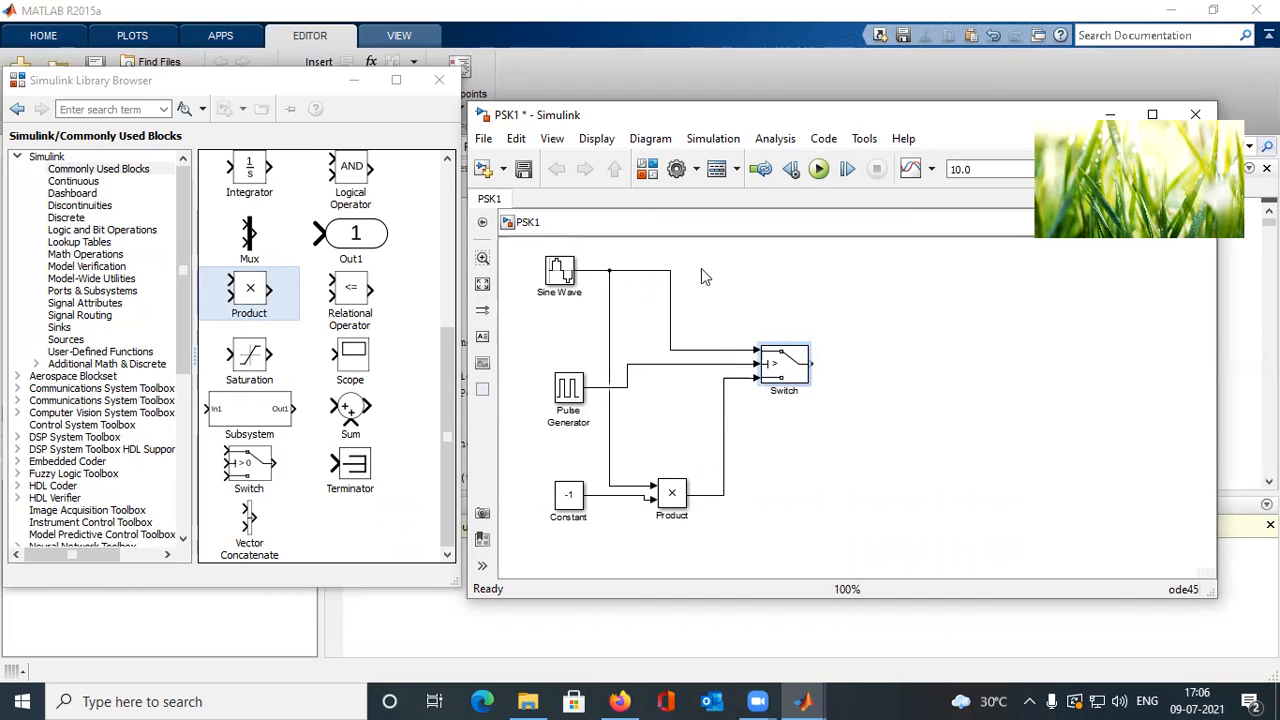
Configure the model's solver as Fixed-step with a fixed-step size of 0.01 and accept the configuration parameters
left_click(676, 172)
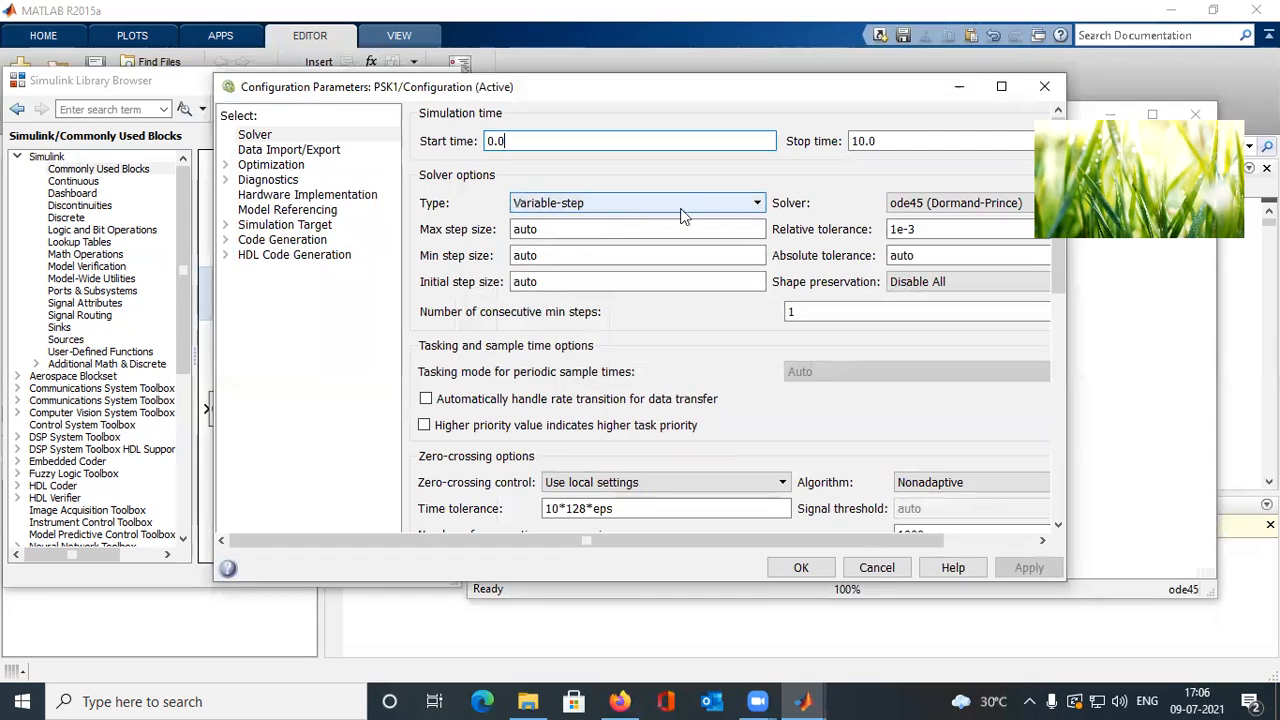
left_click(758, 203)
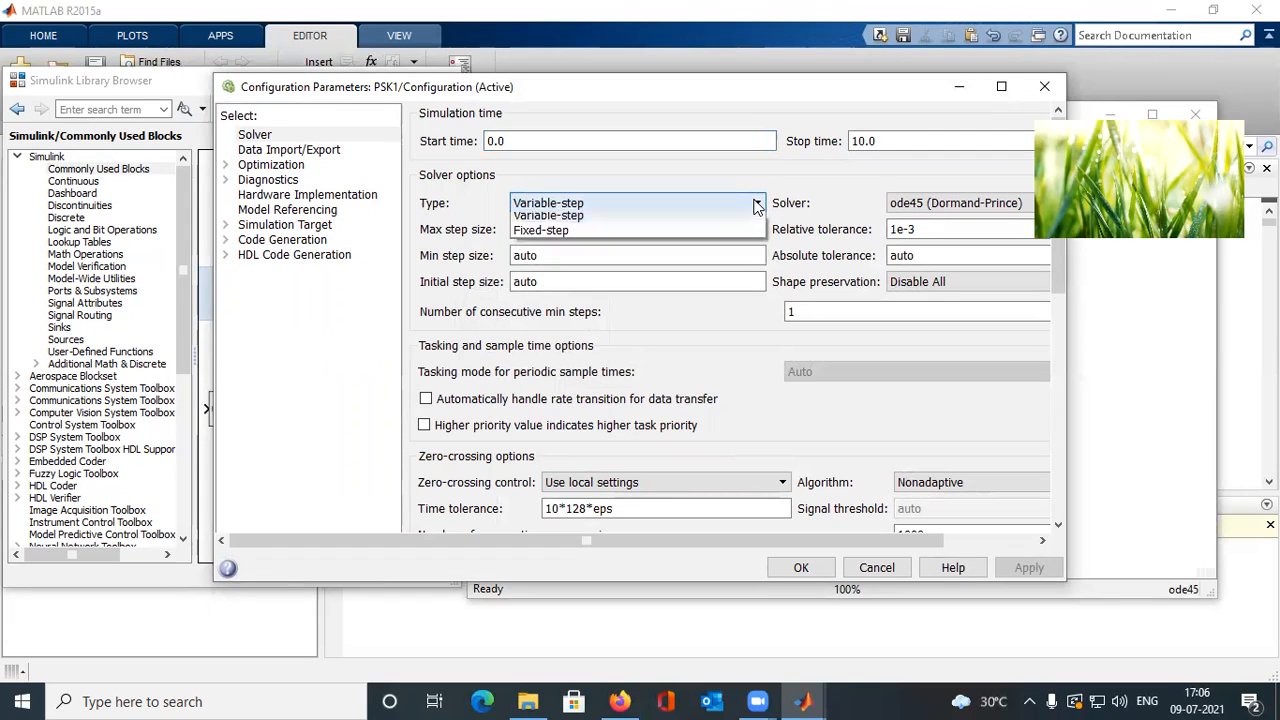
left_click(671, 236)
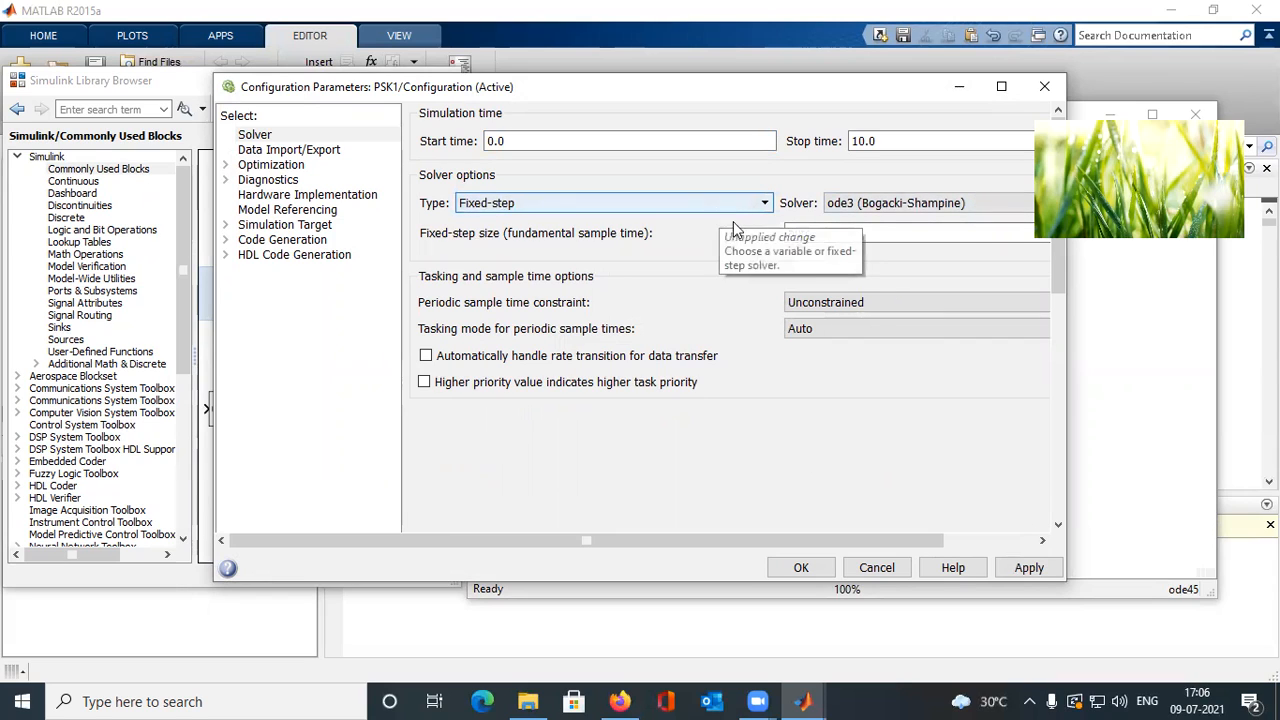
double_click(811, 231)
left_click_drag(850, 240, 782, 240)
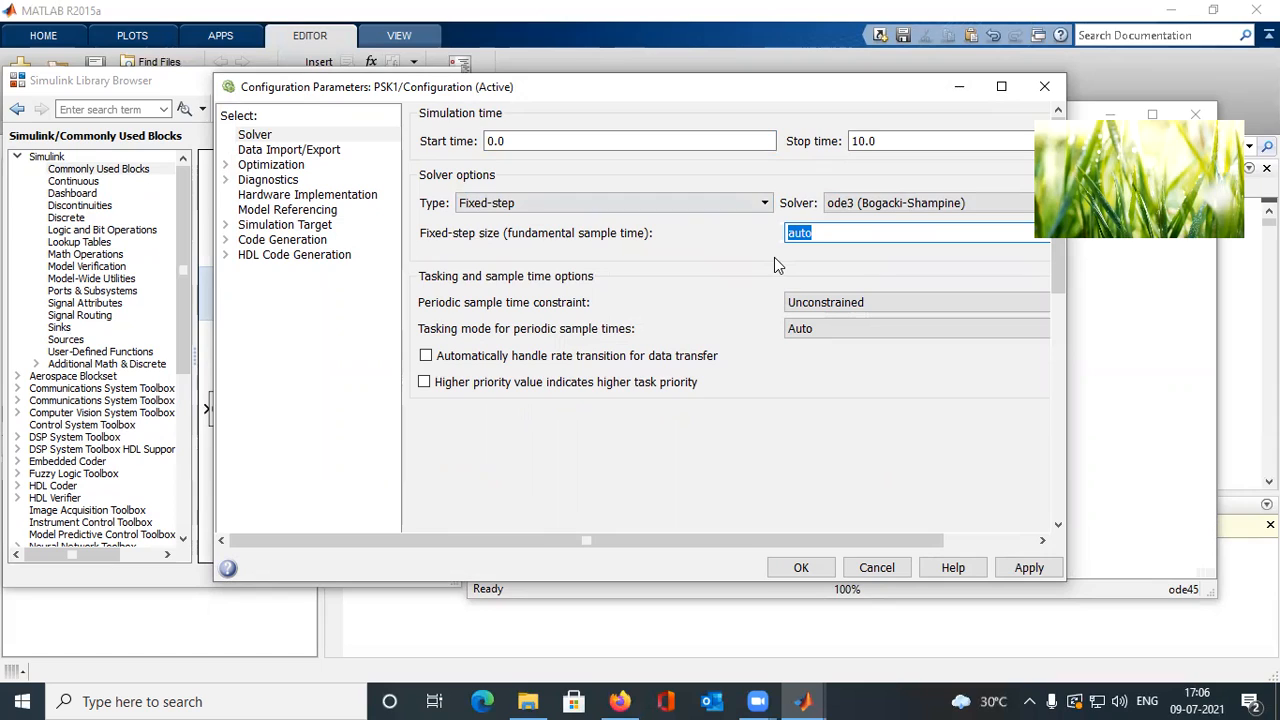
type("0")
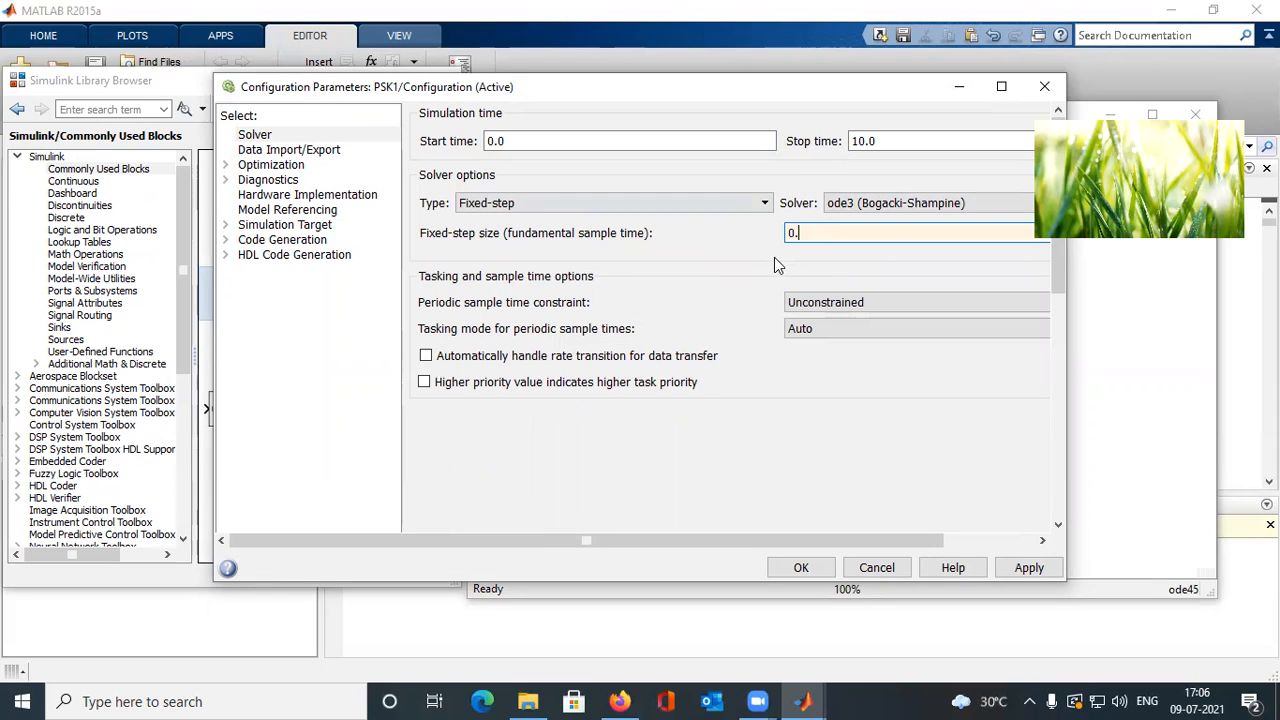
type(".01")
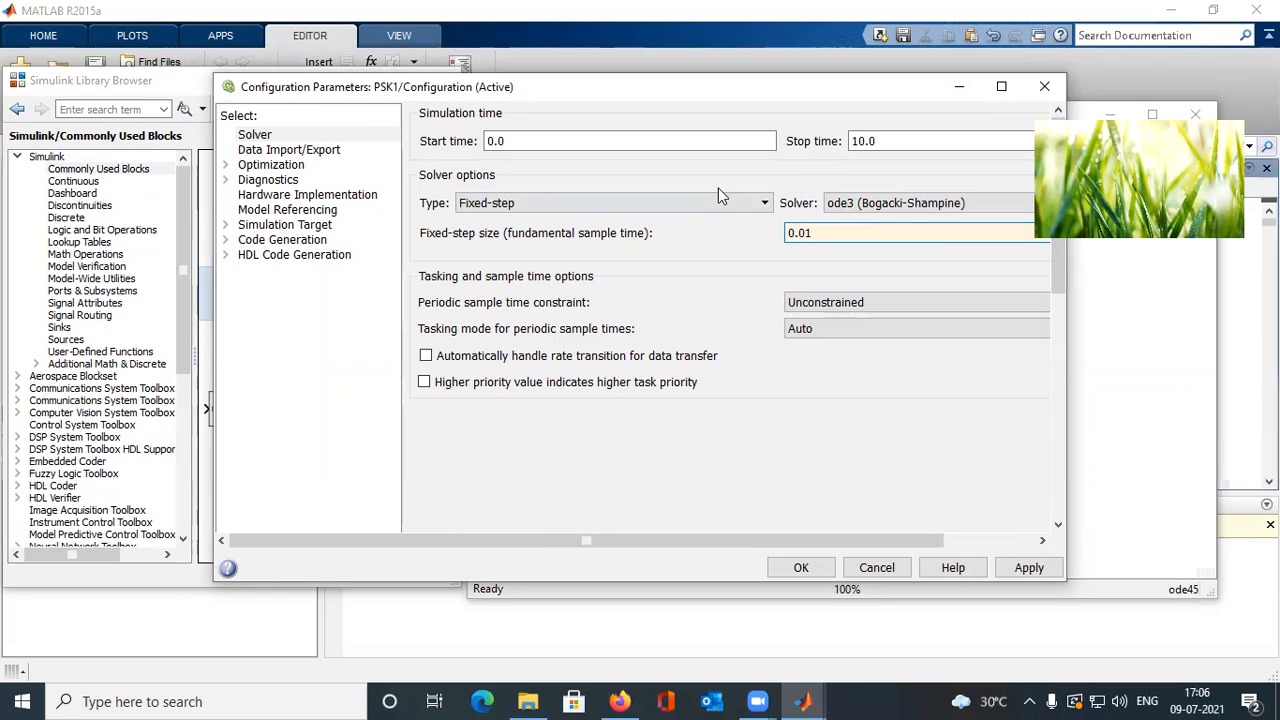
left_click(998, 576)
left_click(801, 567)
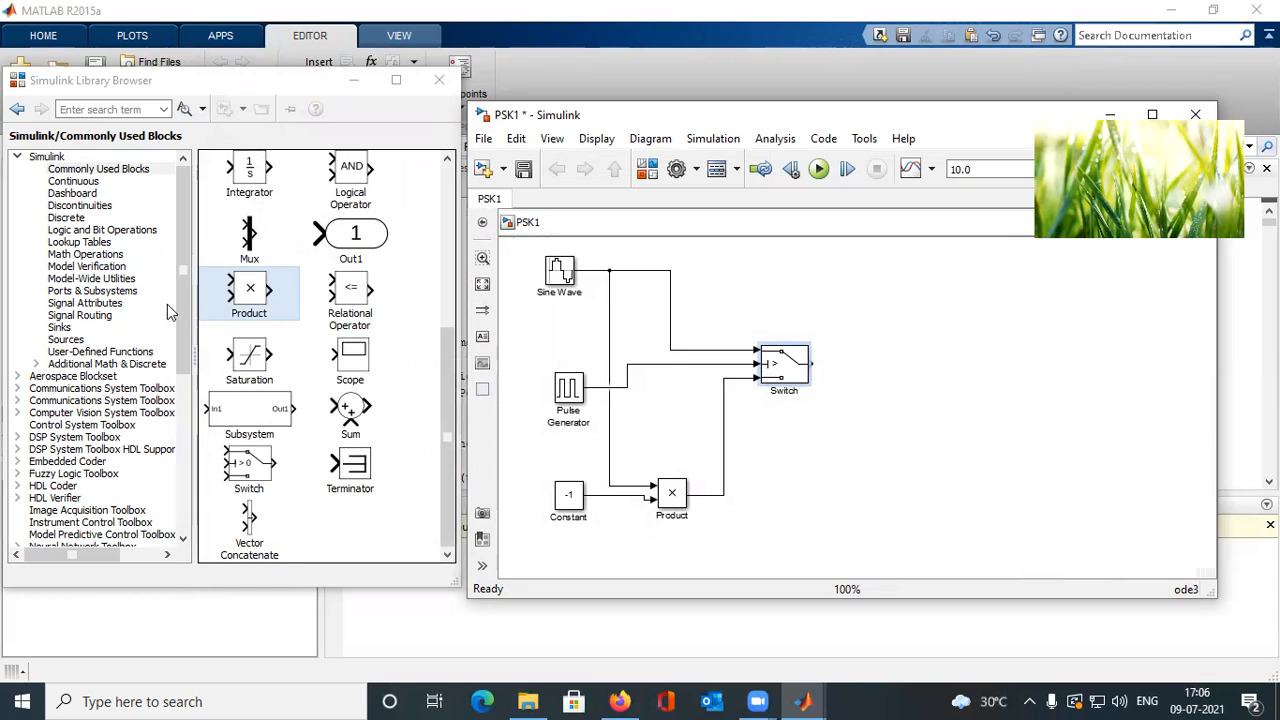
Add a Scope block fed by the Switch output and run the simulation
left_click_drag(360, 368, 972, 372)
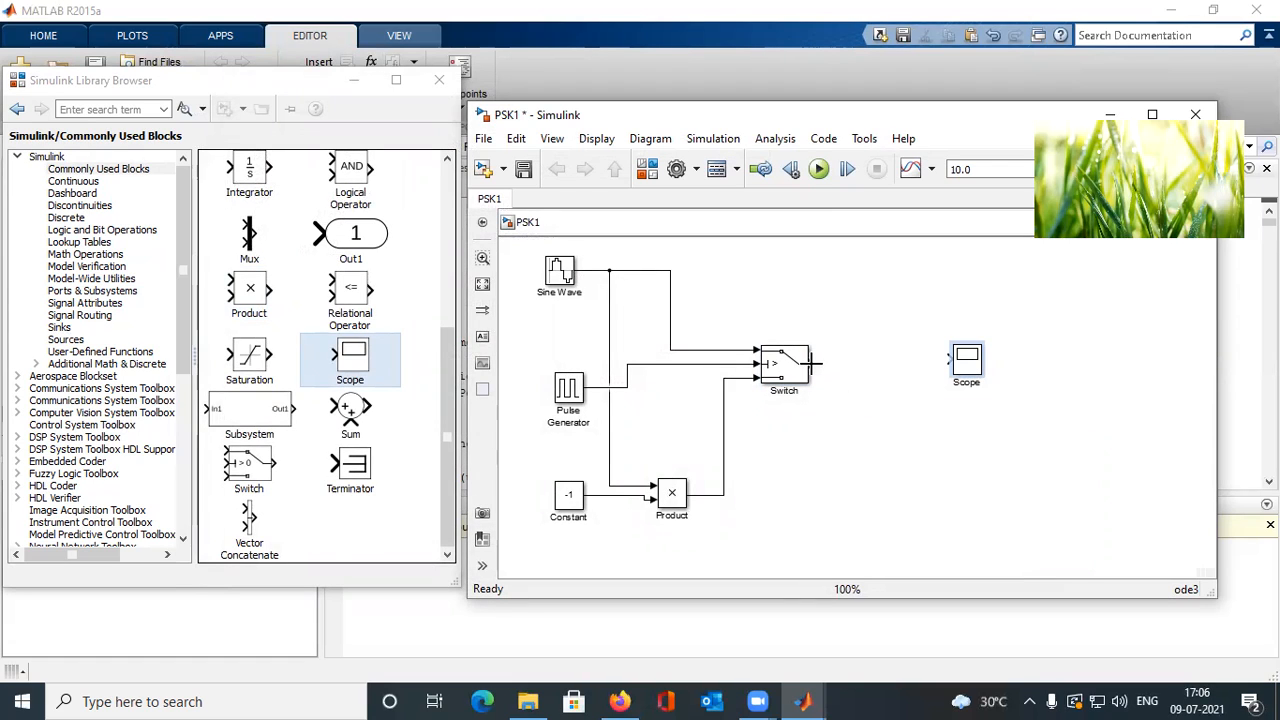
left_click(808, 369)
left_click_drag(808, 369, 950, 360)
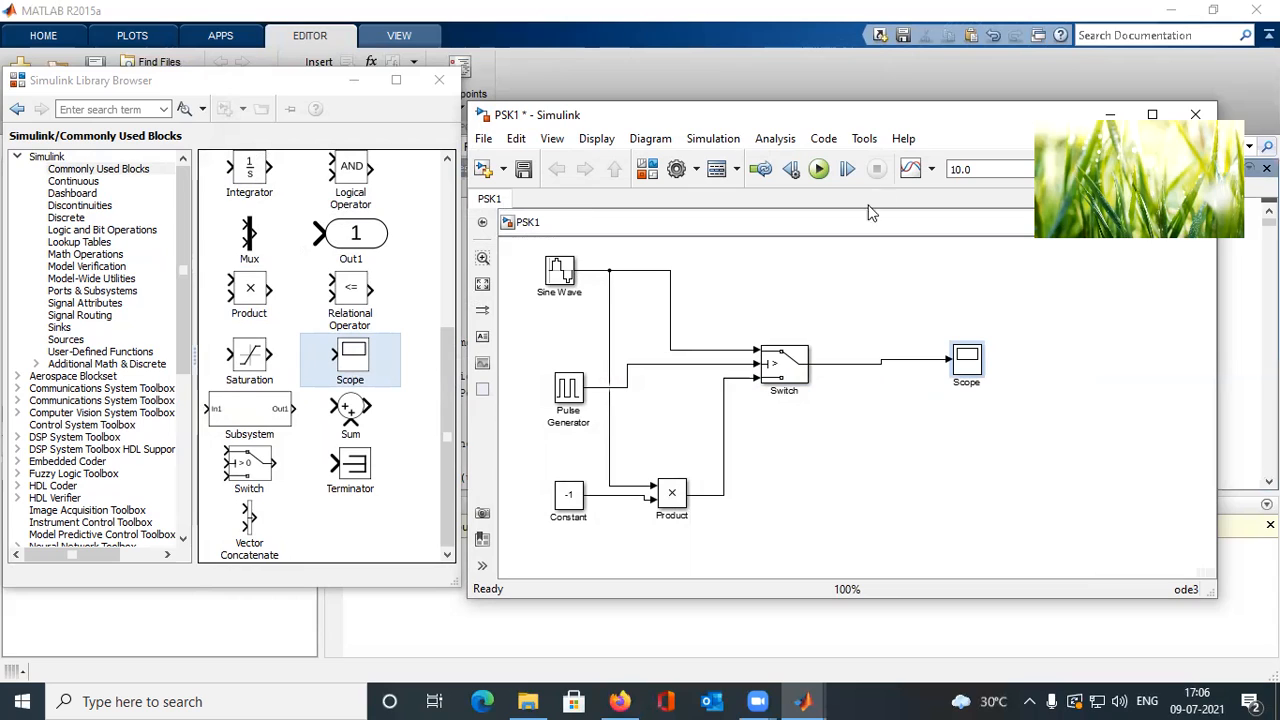
left_click(817, 171)
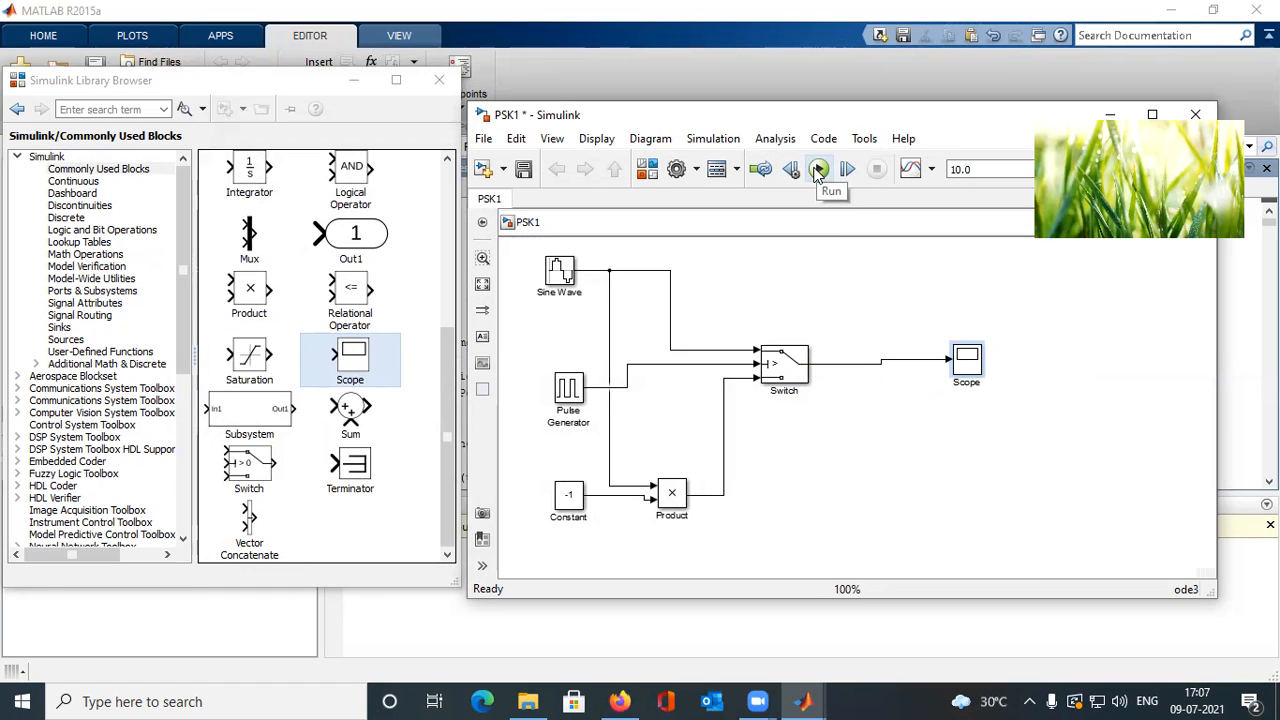
Run the PSK1 simulation and view the Switch output waveform in an enlarged Scope window
left_click(817, 171)
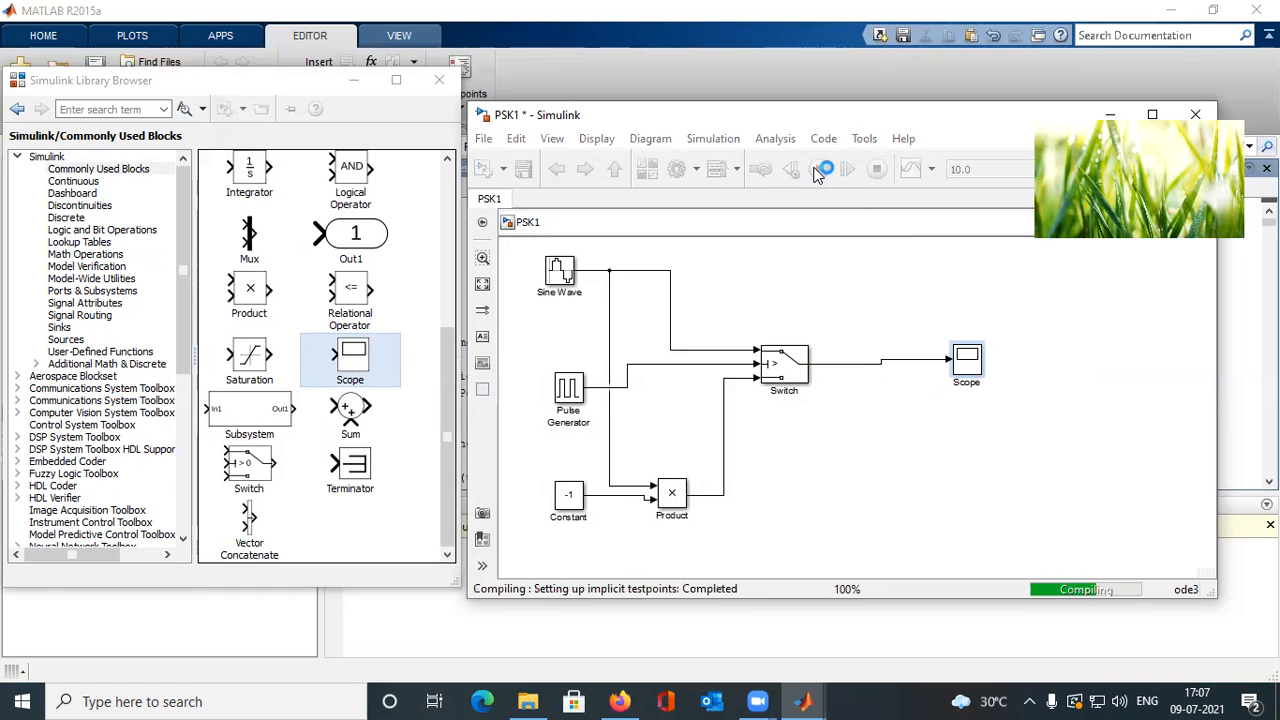
double_click(962, 367)
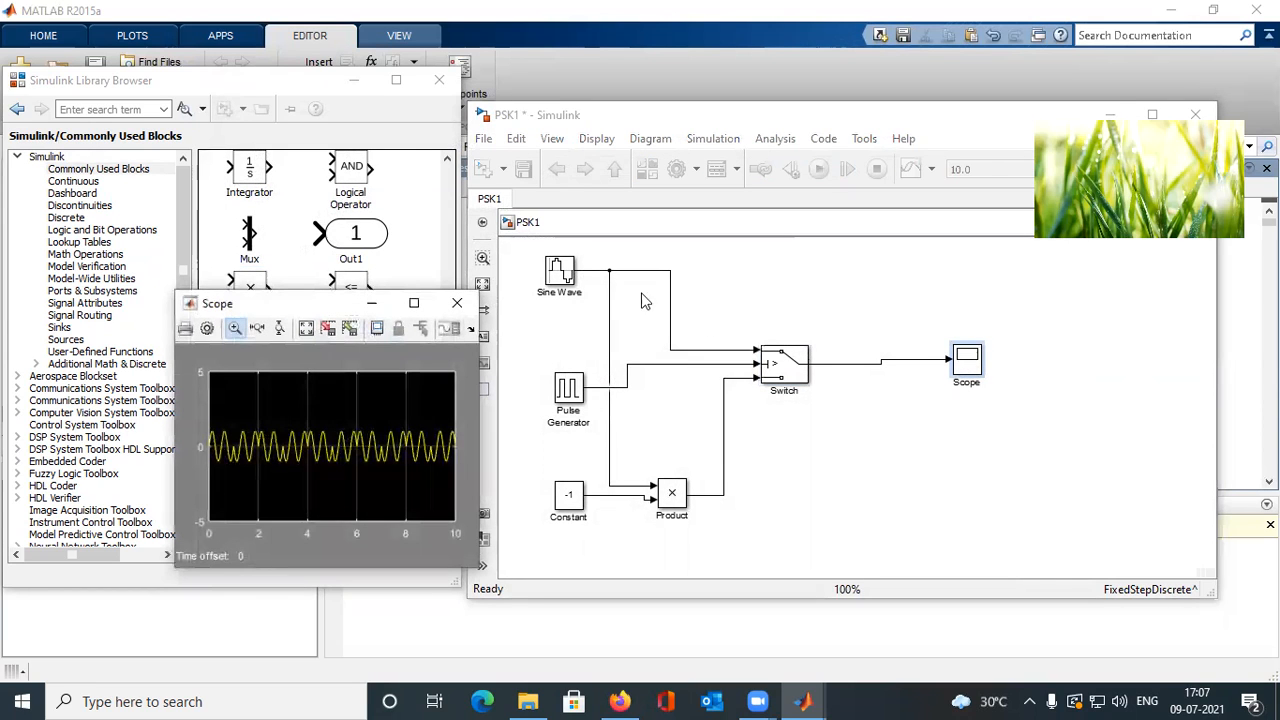
left_click(413, 302)
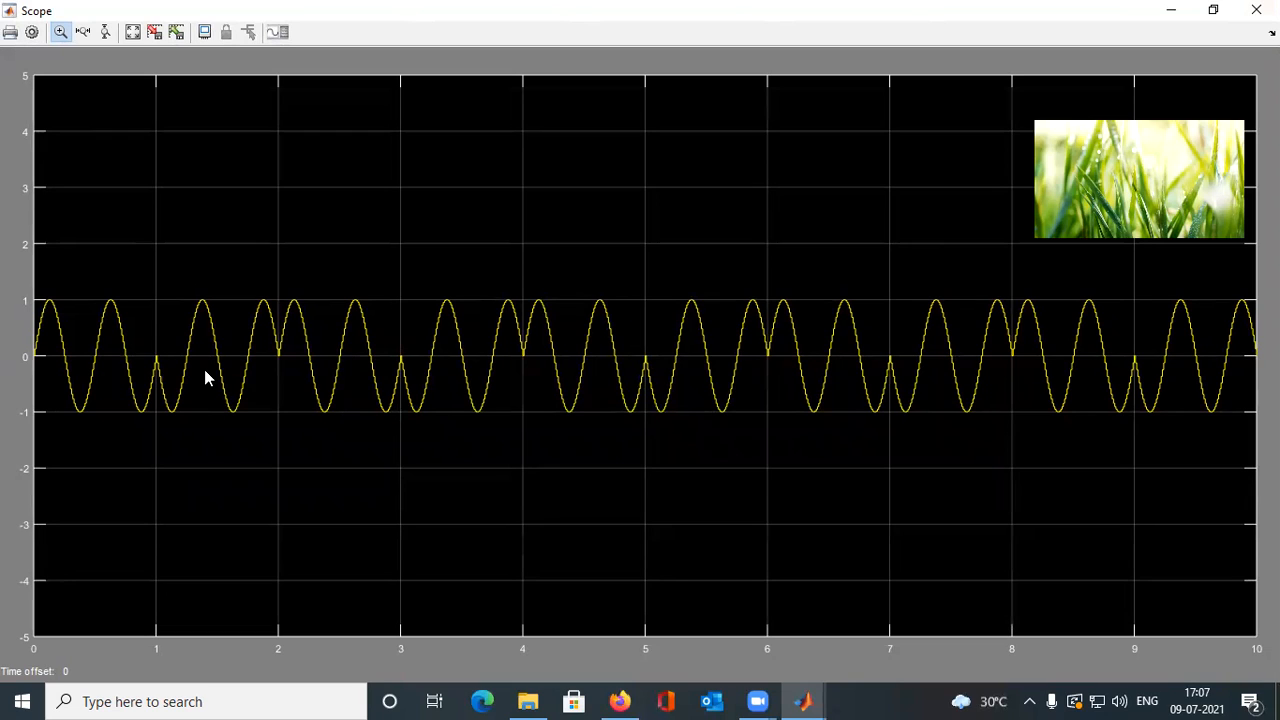
Set the Scope's number of axes to 2, apply and accept the parameters, and close the Scope window
left_click(31, 34)
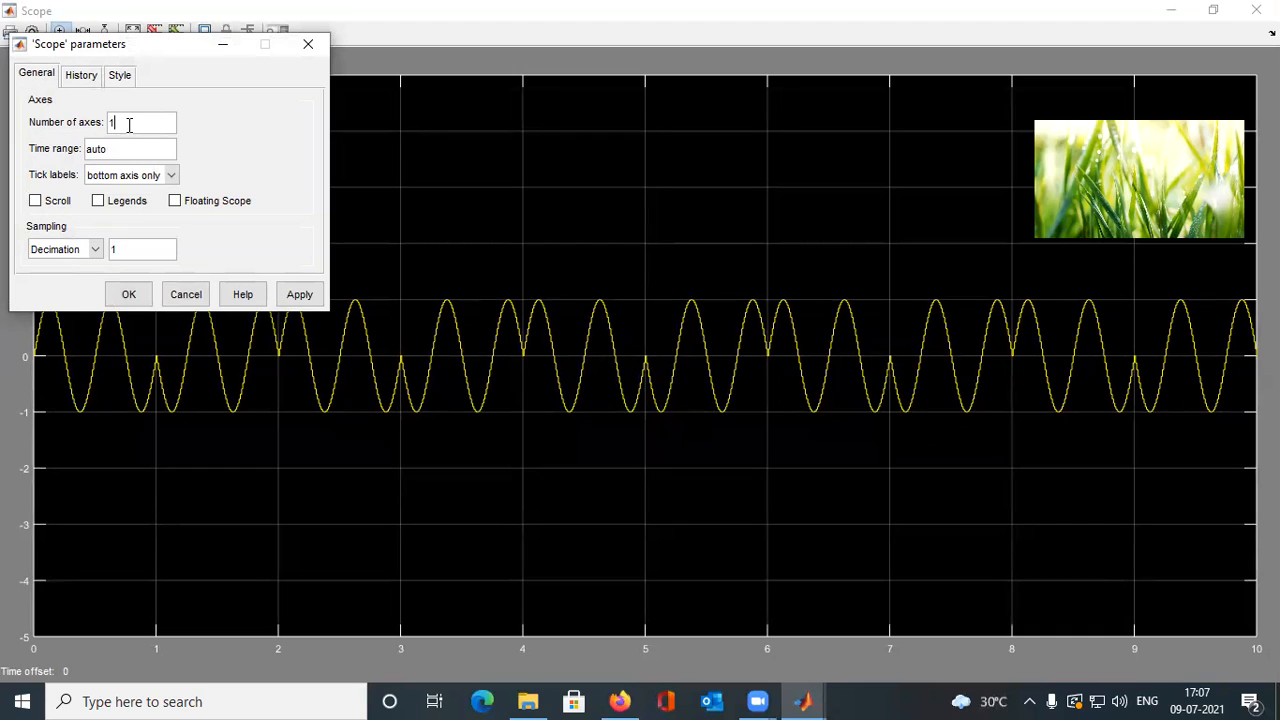
double_click(112, 123)
type("2")
left_click(299, 294)
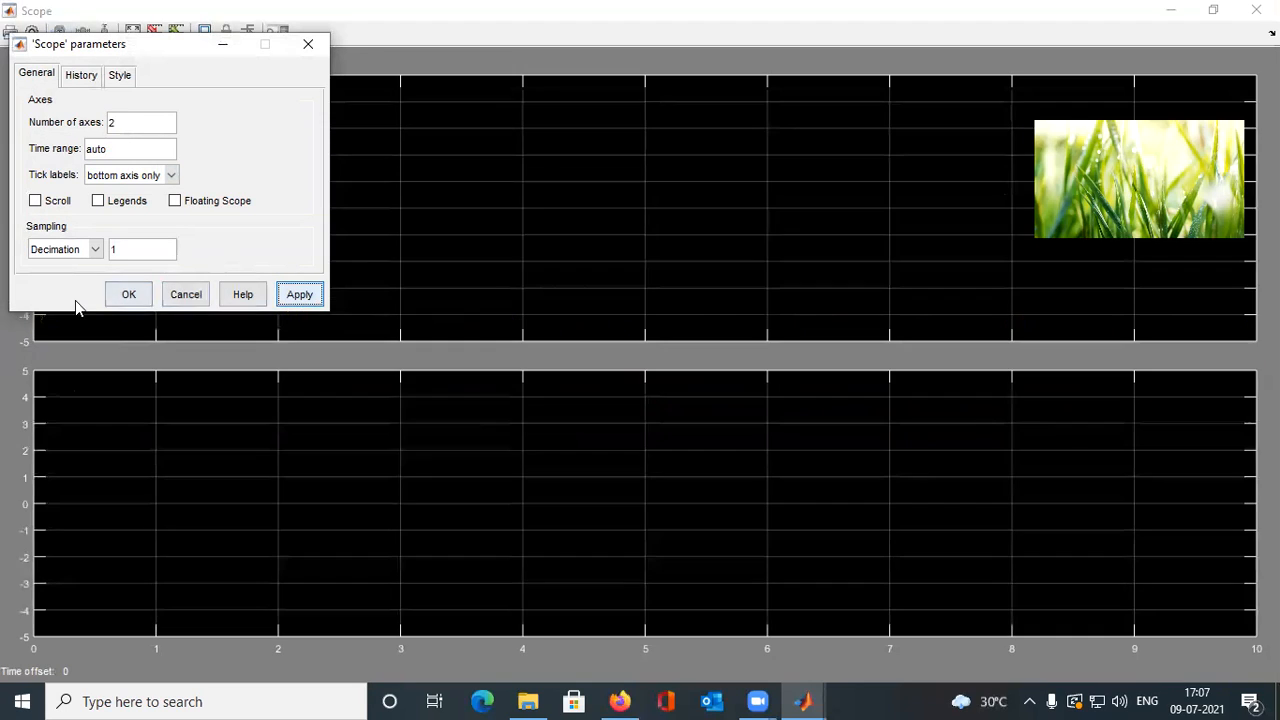
left_click(118, 294)
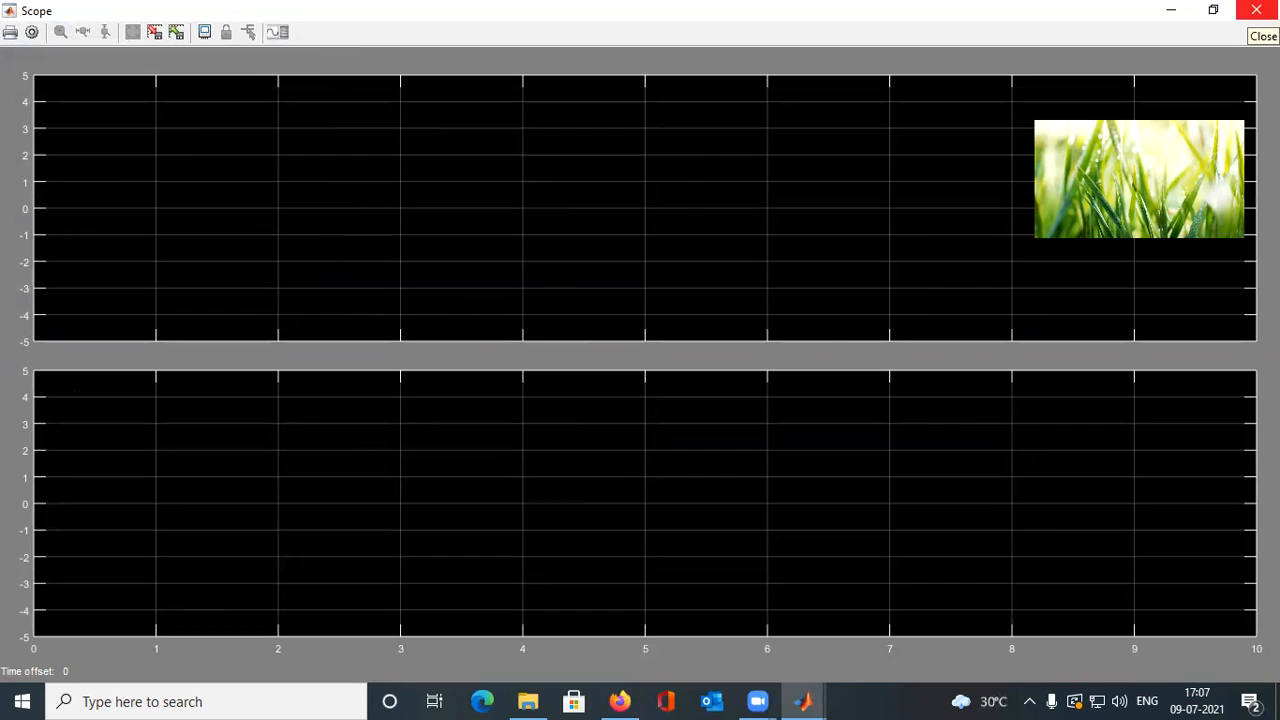
left_click(1256, 10)
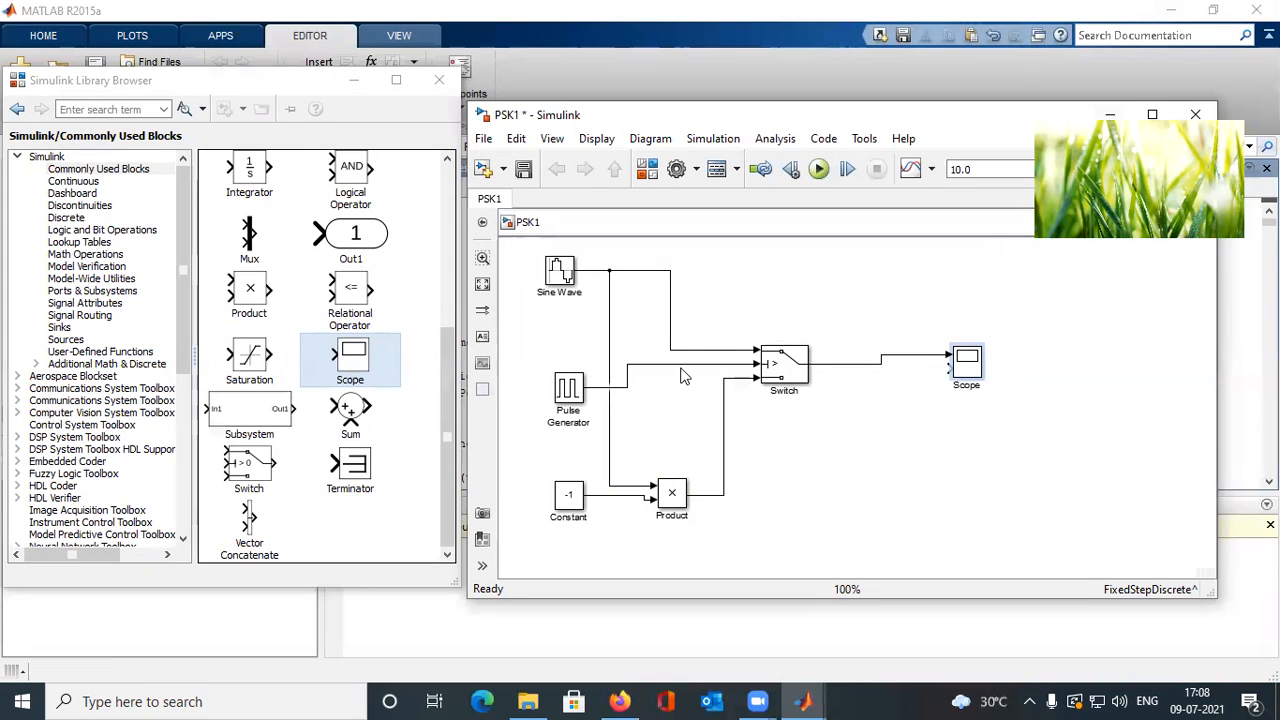
Branch the Pulse Generator signal to the Scope's second input, then rerun the simulation and view both plots
left_click_drag(946, 370, 668, 365)
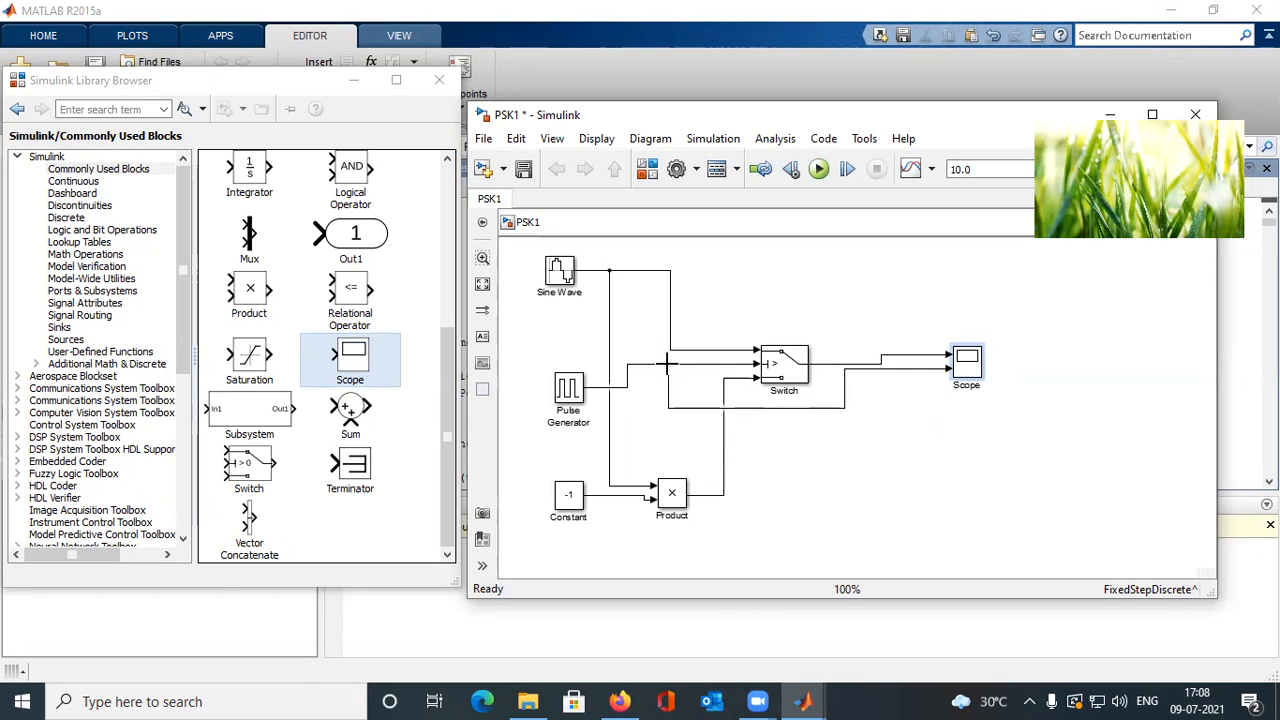
left_click(818, 172)
double_click(968, 365)
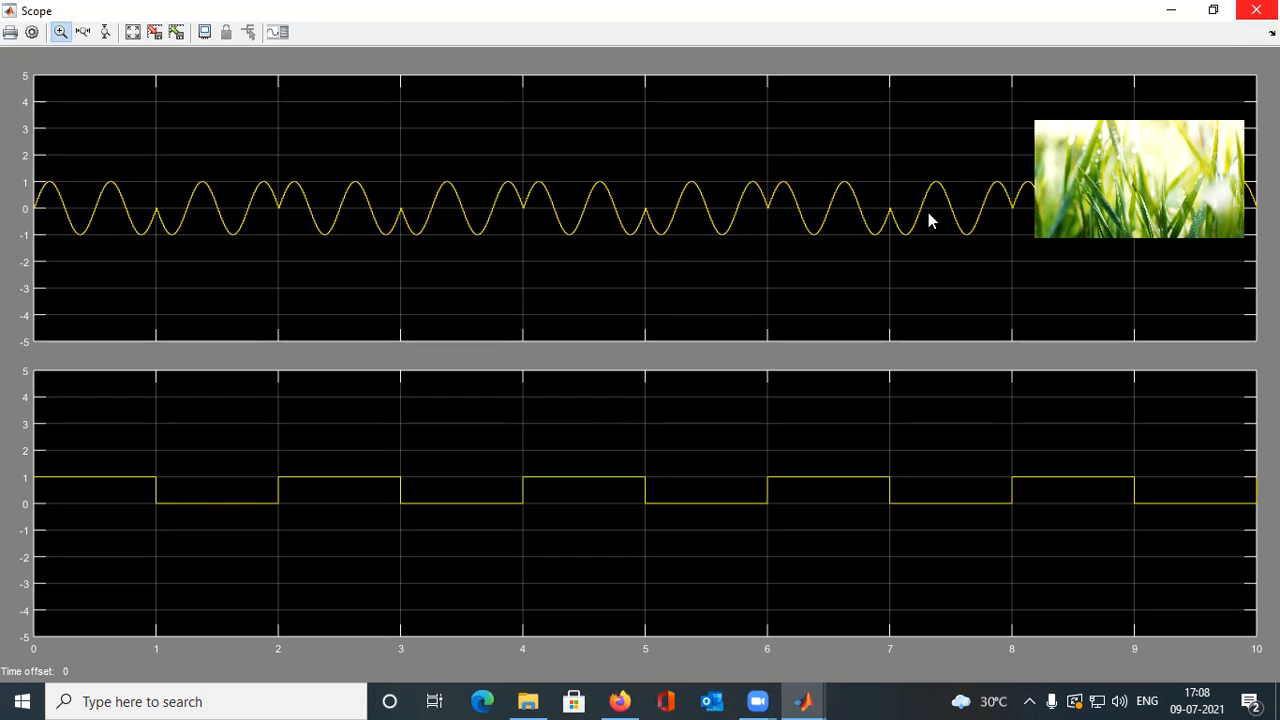
Set the Scope's number of axes to 1, apply and accept the parameters, and close the Scope window
left_click(29, 35)
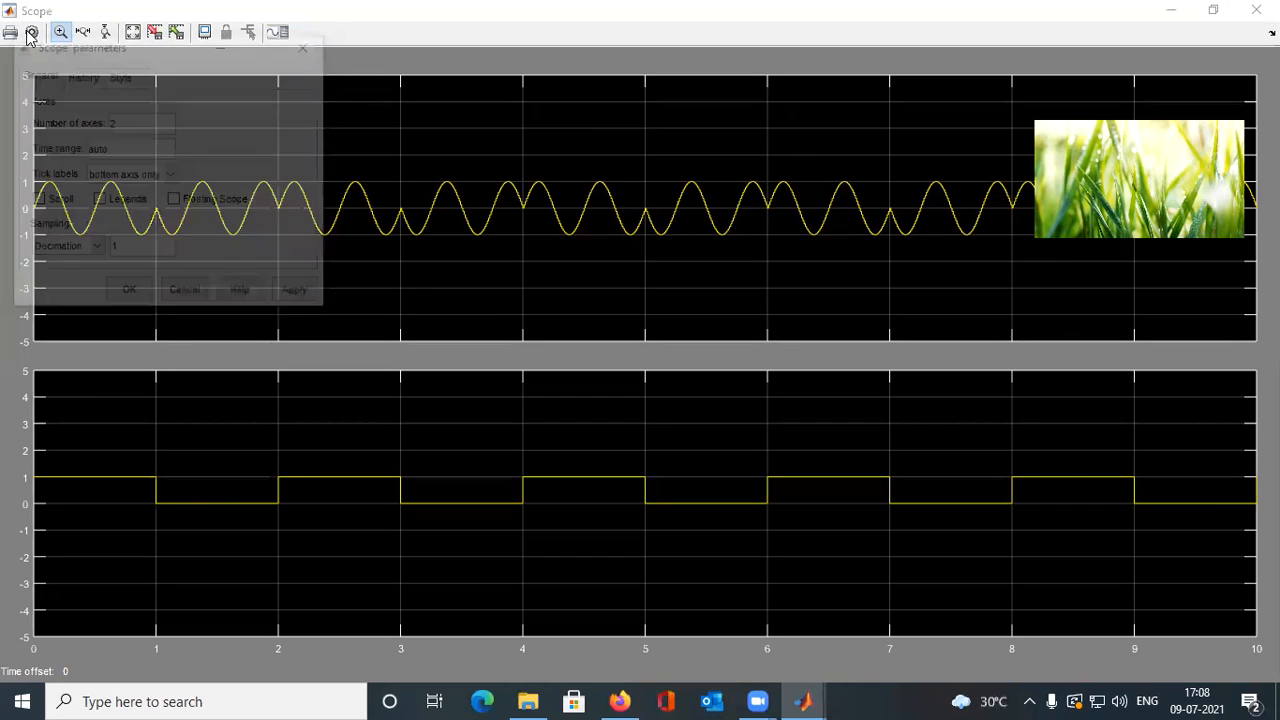
double_click(115, 127)
type("1")
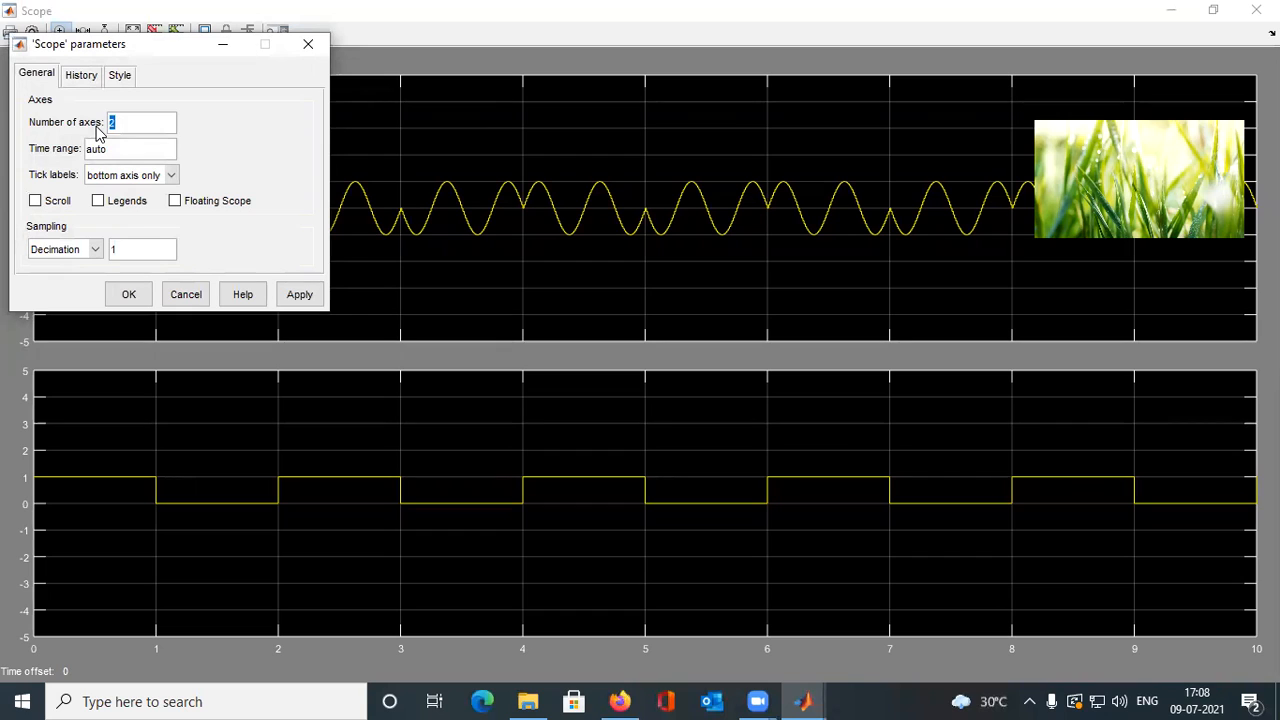
left_click(300, 294)
left_click(124, 297)
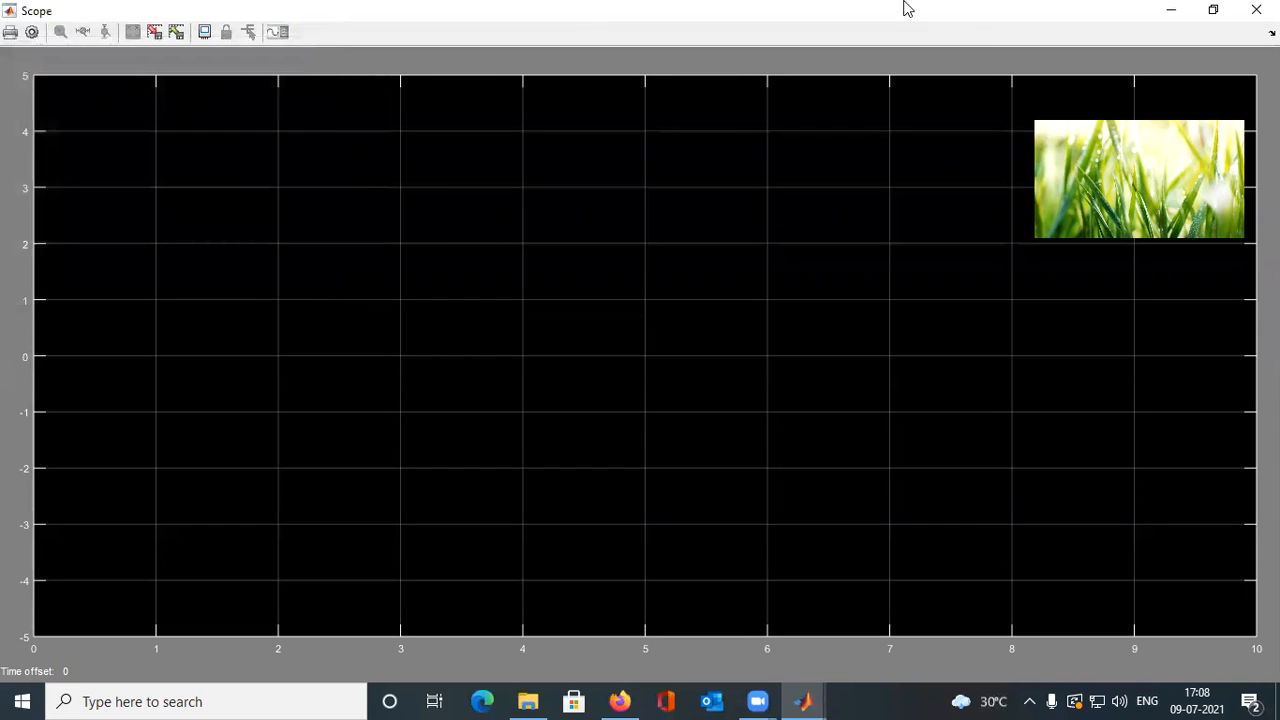
left_click(1256, 10)
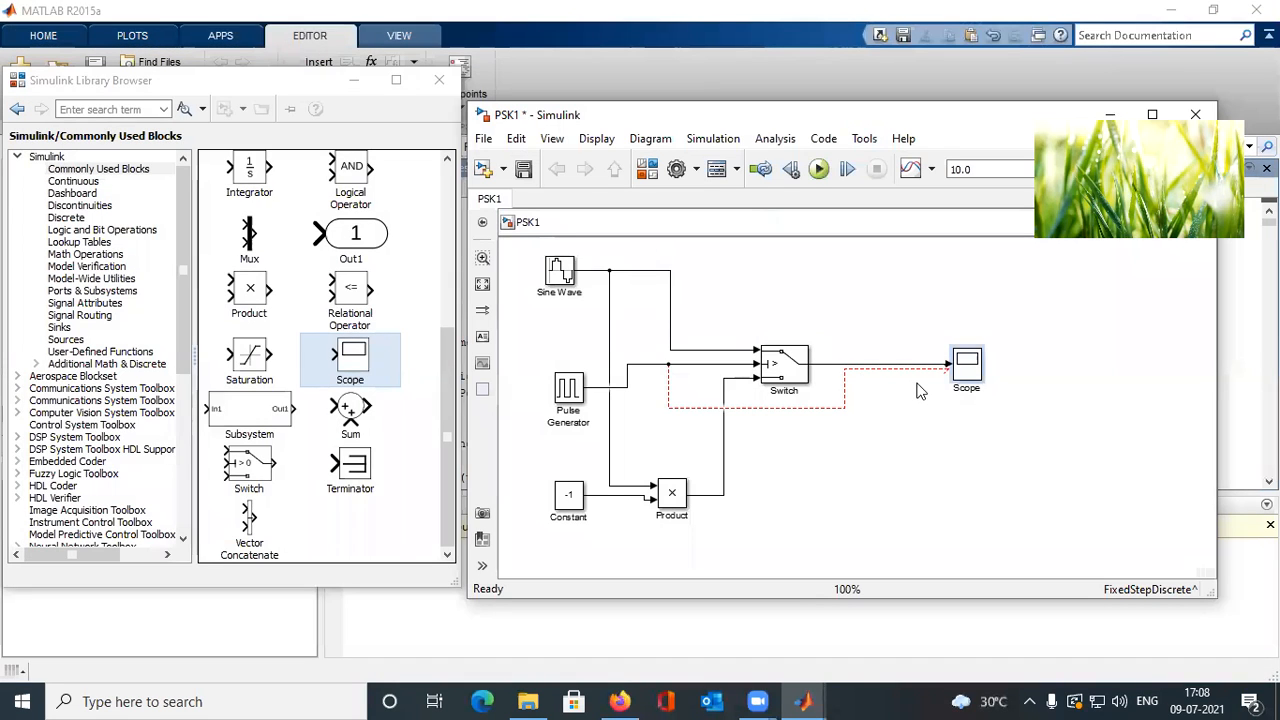
Delete the disconnected Pulse Generator branch line and the line between the Switch and the Scope
left_click(817, 404)
key("Delete")
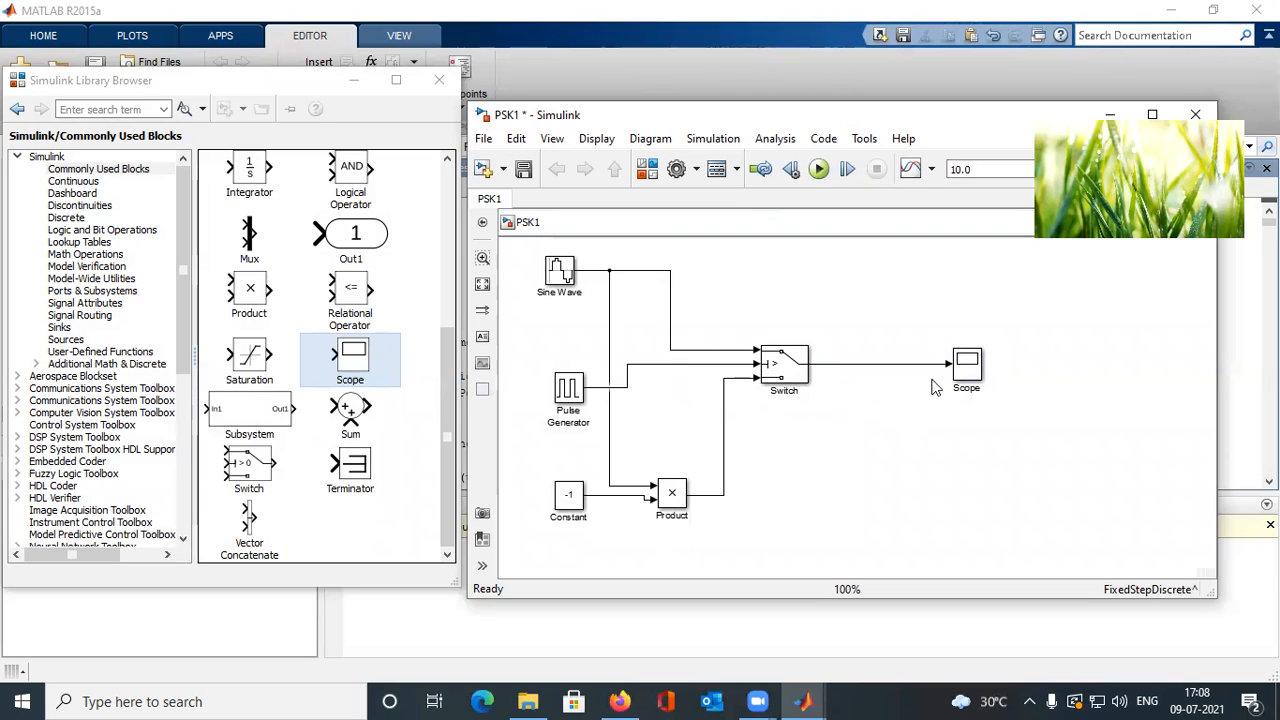
left_click(902, 366)
key("Delete")
Add a Mux block between the Switch and Scope, feeding its first input from the Switch and its second from the Pulse Generator
left_click(248, 240)
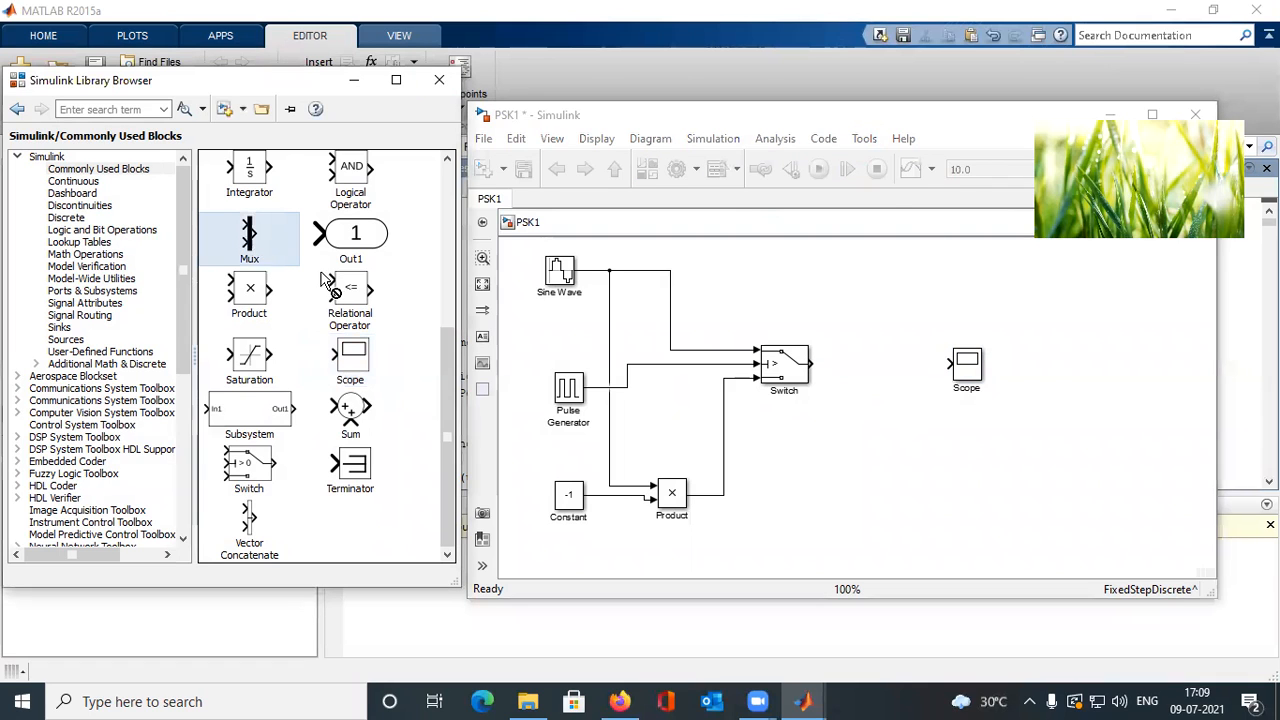
left_click_drag(256, 242, 911, 376)
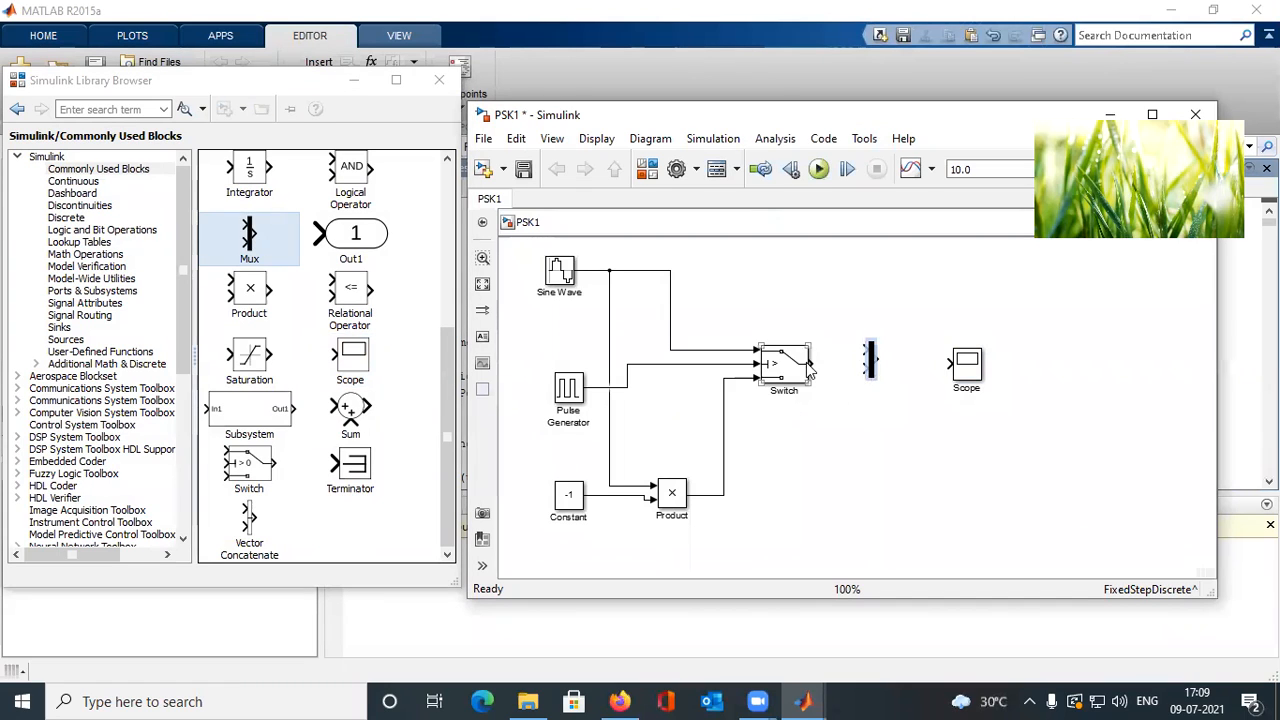
left_click_drag(810, 358, 866, 352)
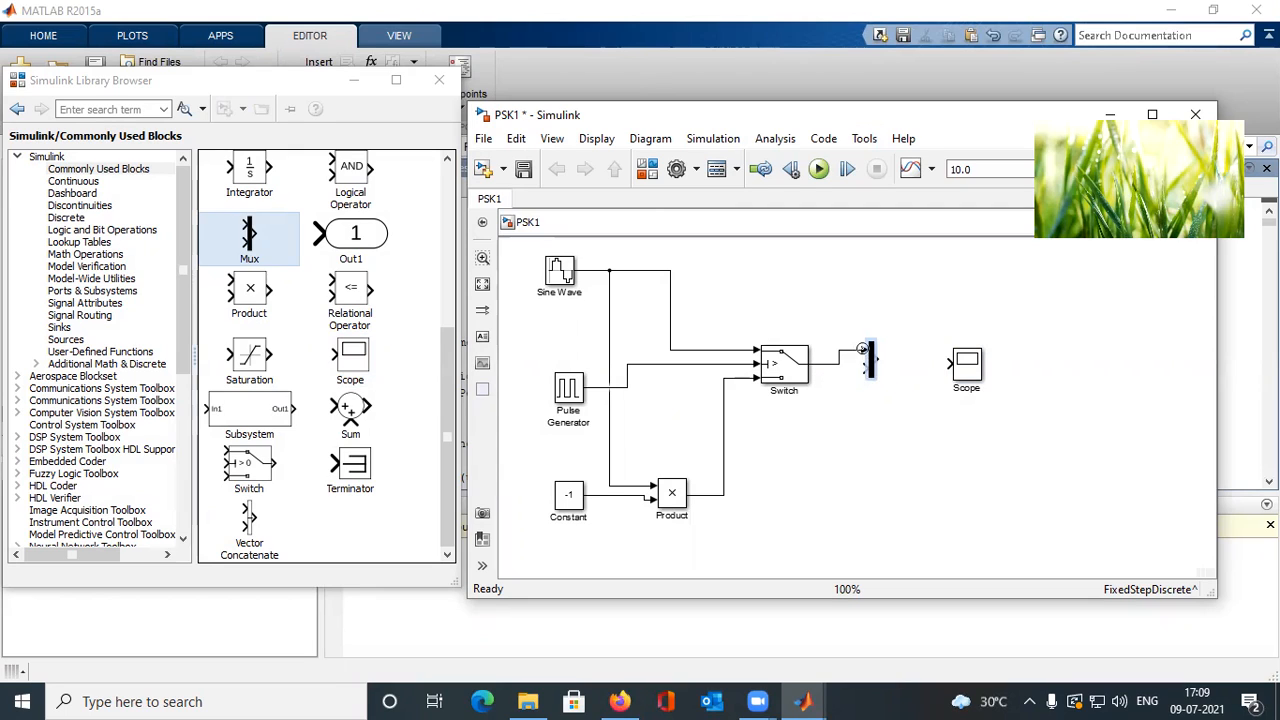
left_click_drag(866, 368, 650, 370)
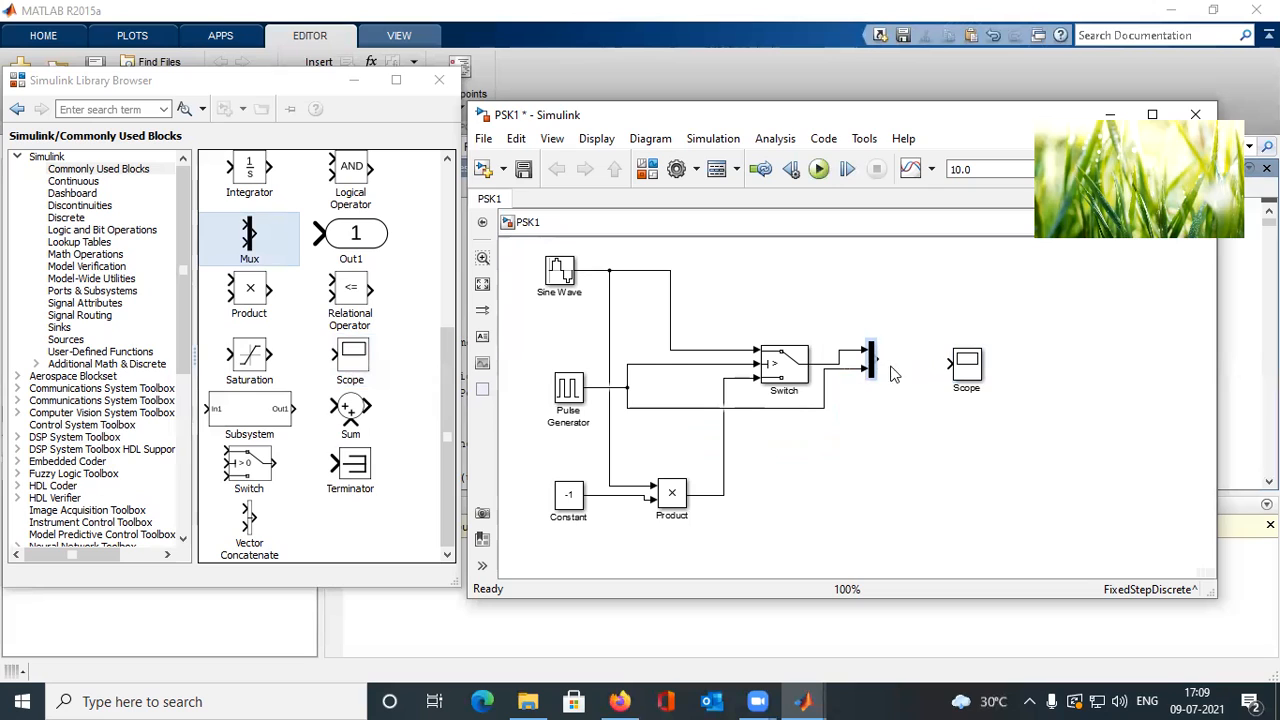
Connect the Mux output to the Scope, then run the simulation and view the combined signals
left_click_drag(877, 358, 957, 366)
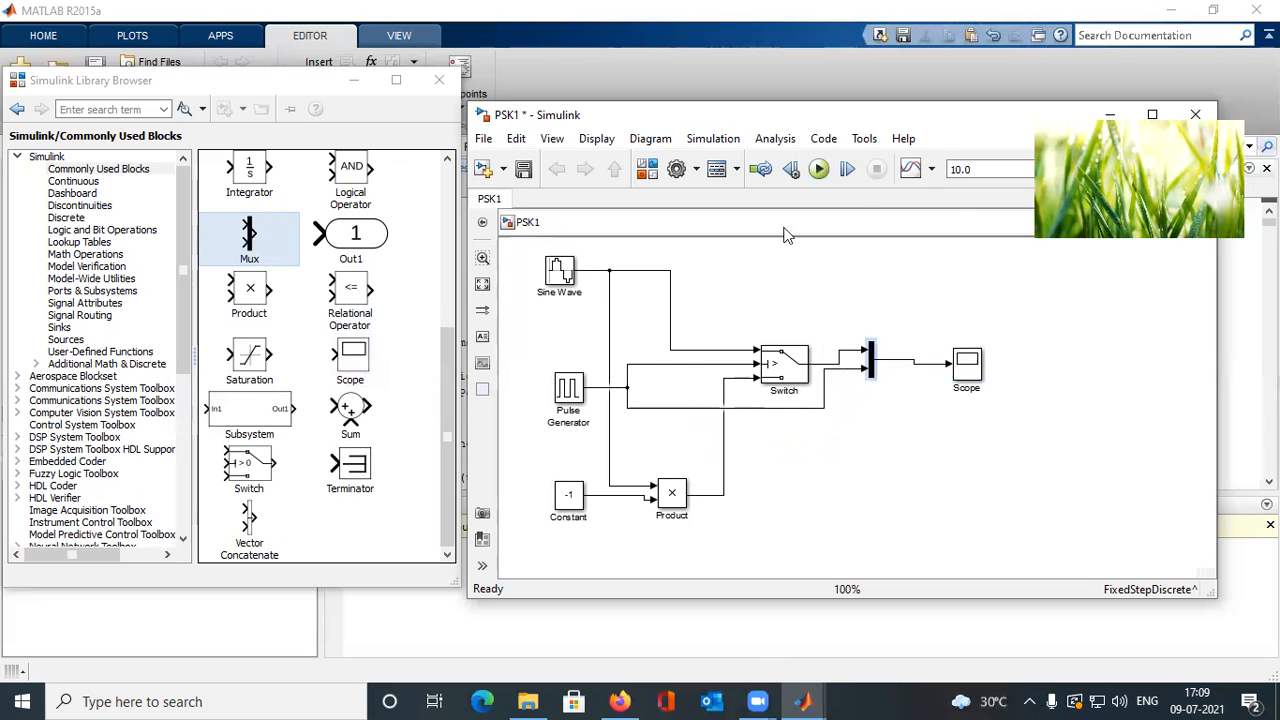
left_click(820, 170)
double_click(966, 364)
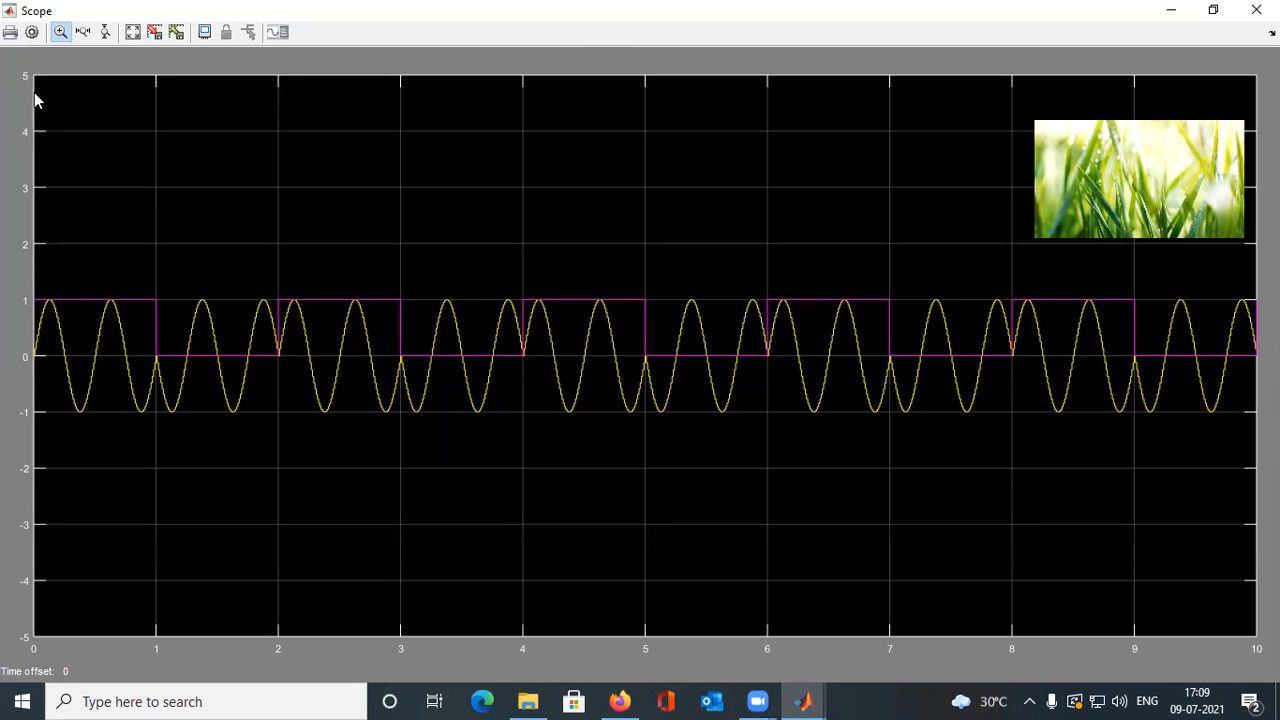
Set the width of line 2 in the Scope's style parameters to 3.0, then apply and accept
left_click(32, 32)
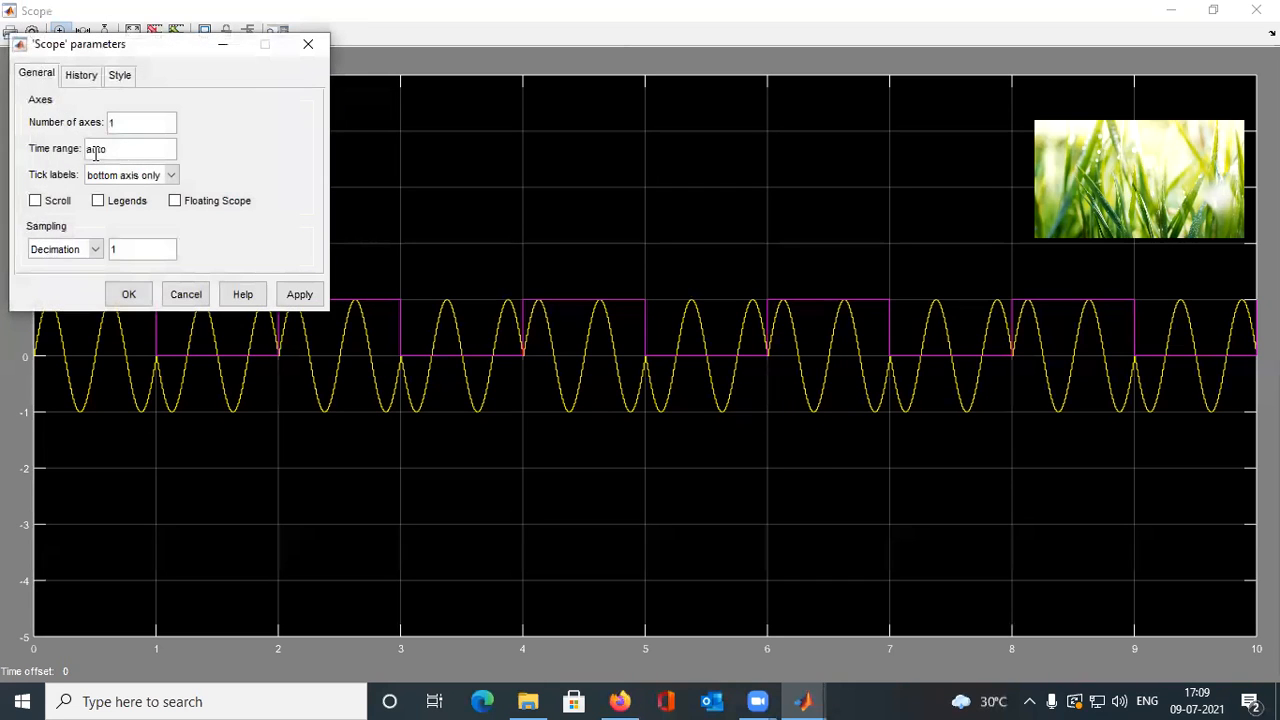
left_click(120, 76)
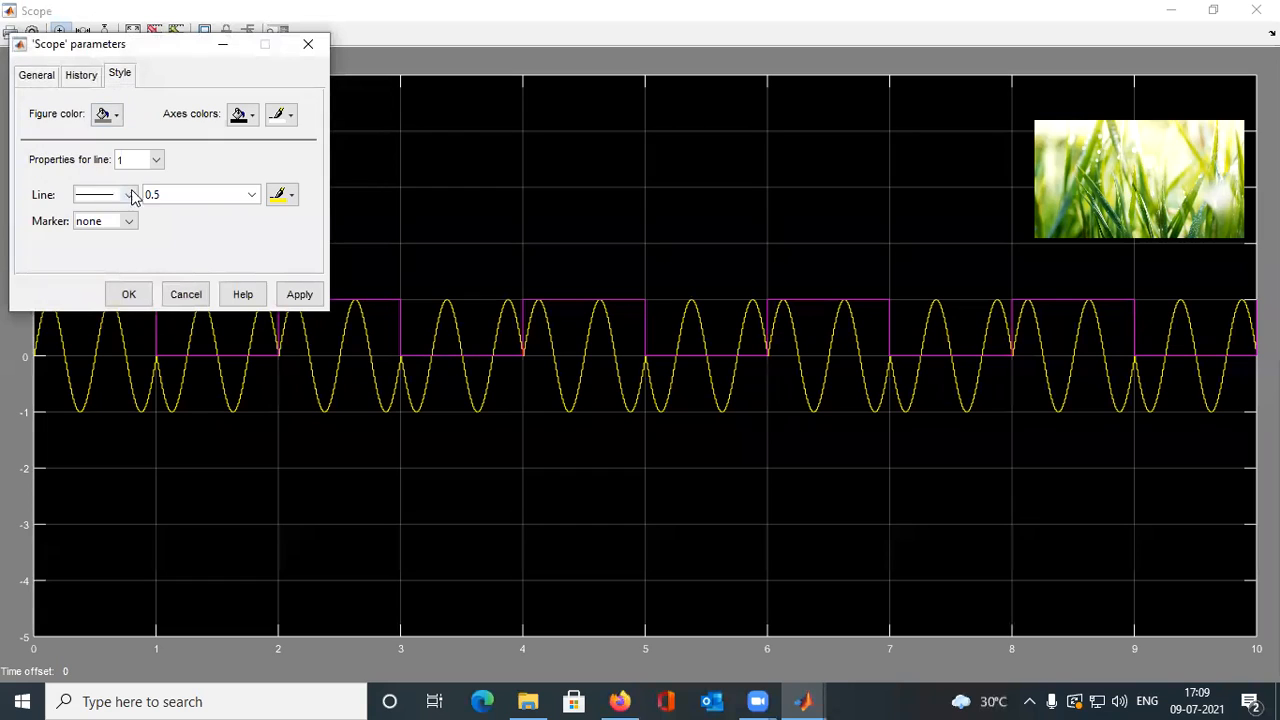
left_click(155, 163)
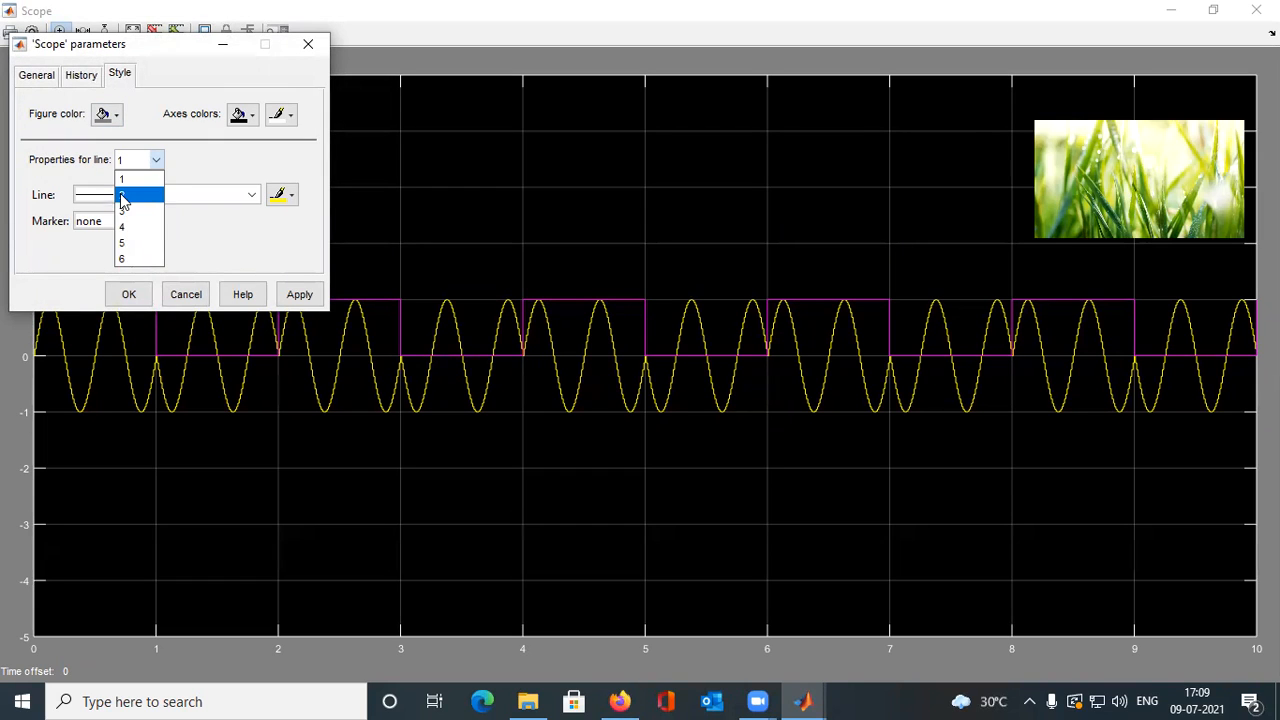
left_click(122, 195)
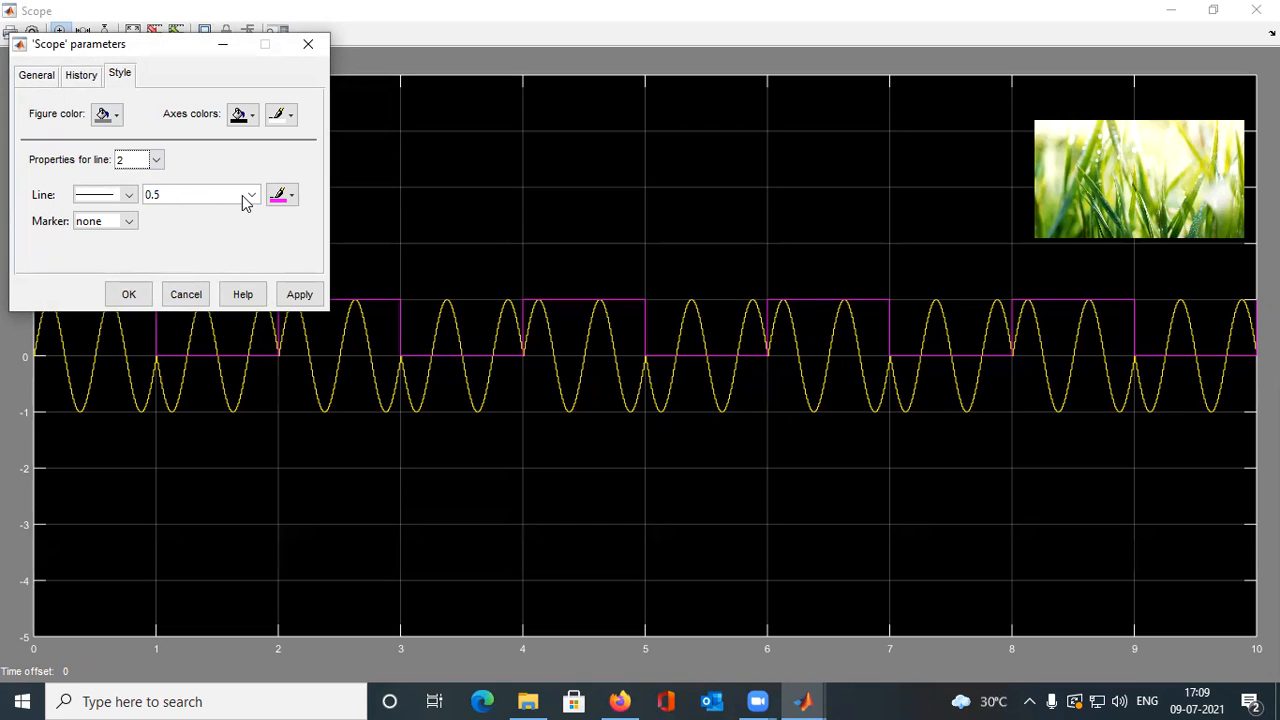
left_click(250, 197)
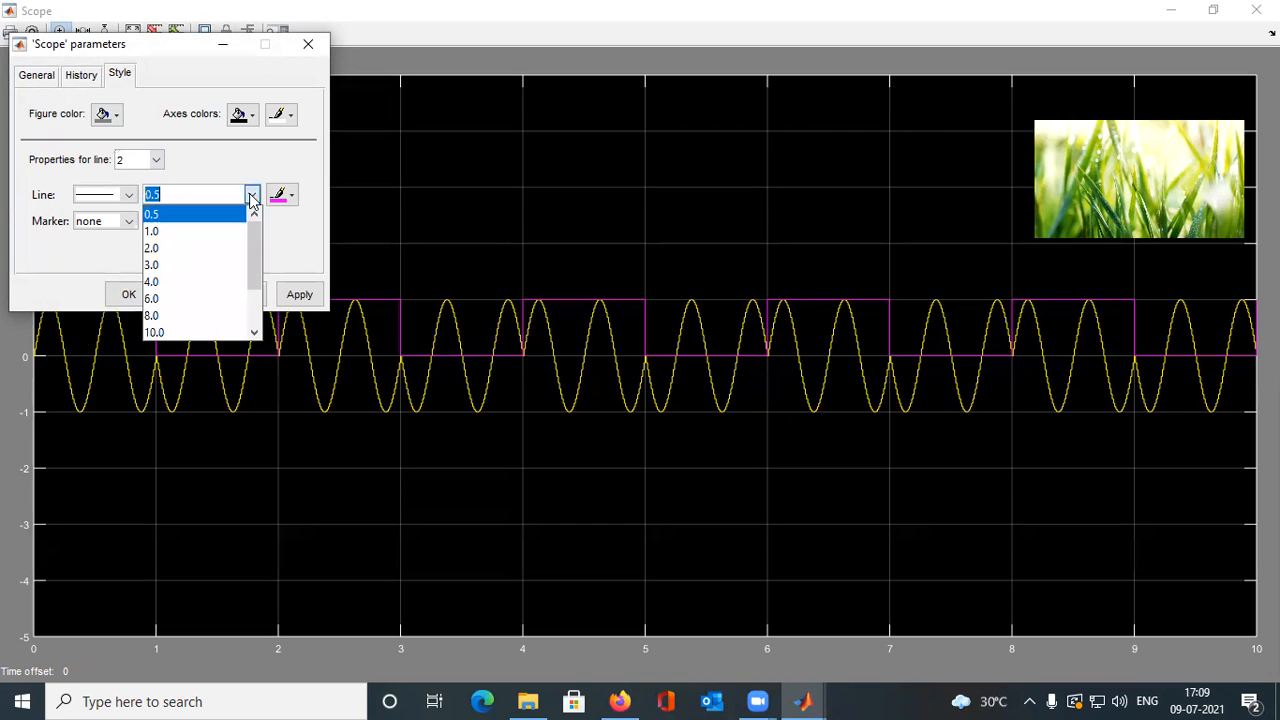
left_click(209, 266)
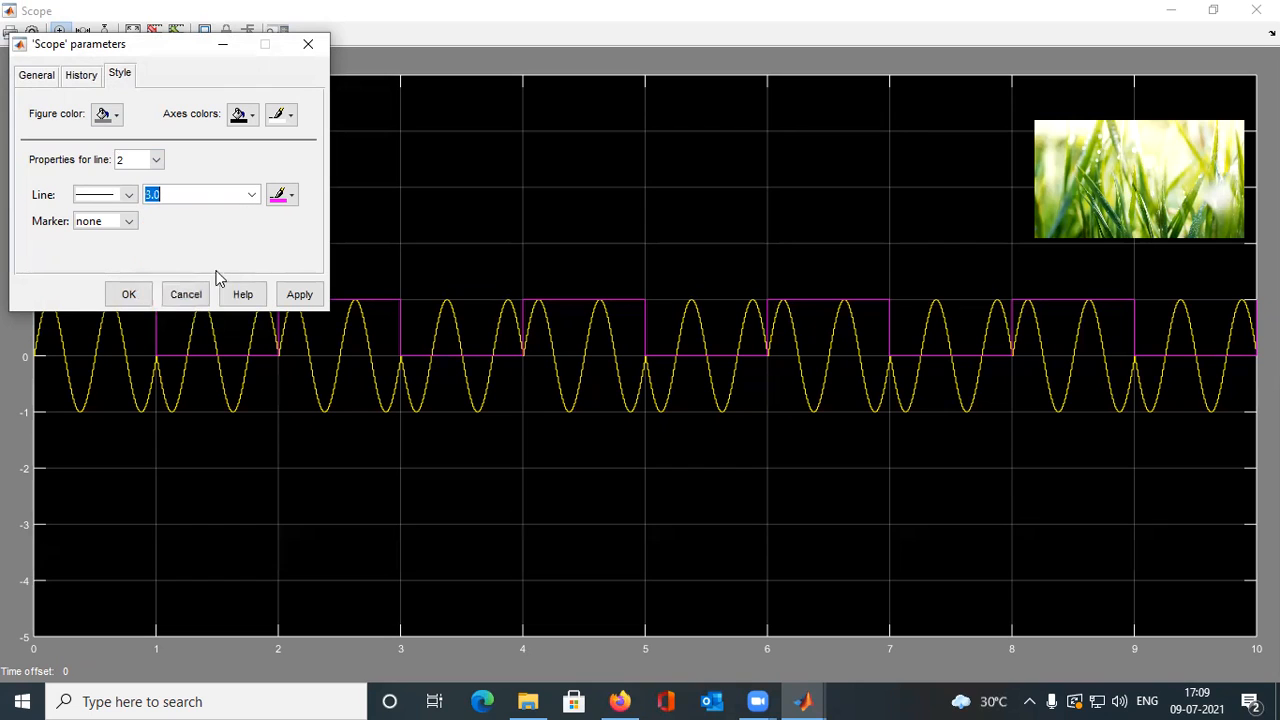
left_click(297, 296)
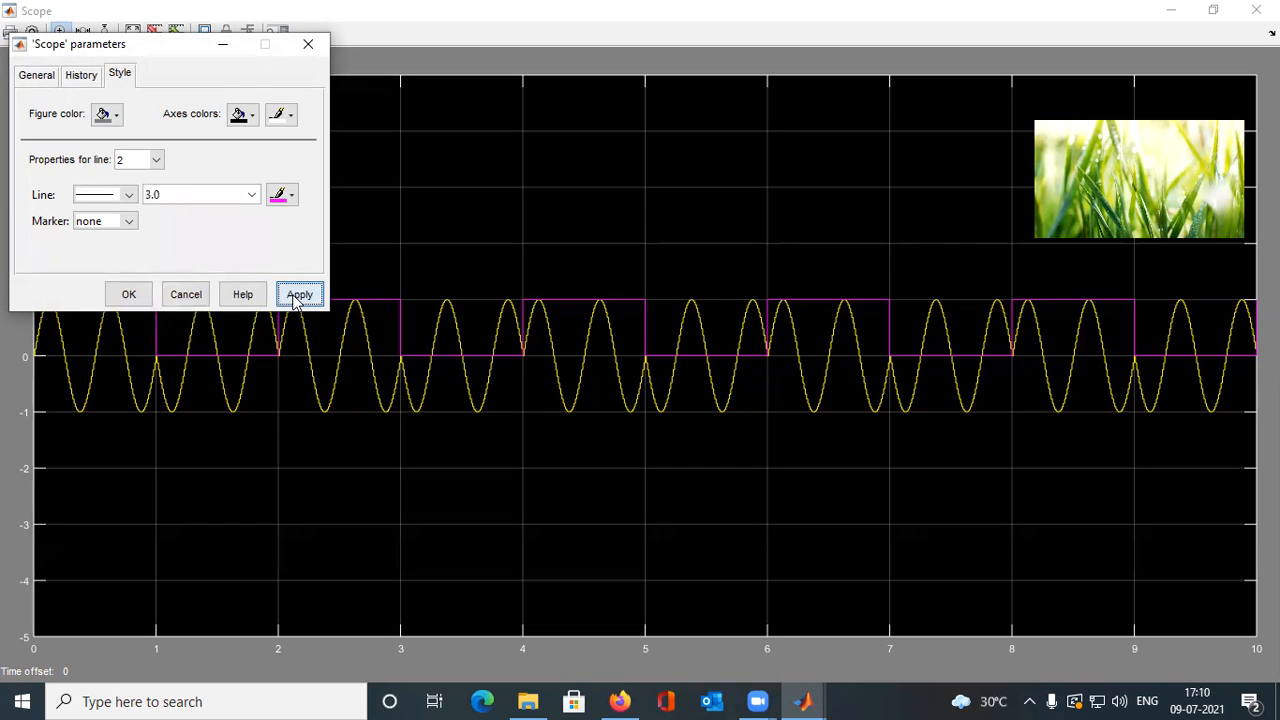
left_click(127, 296)
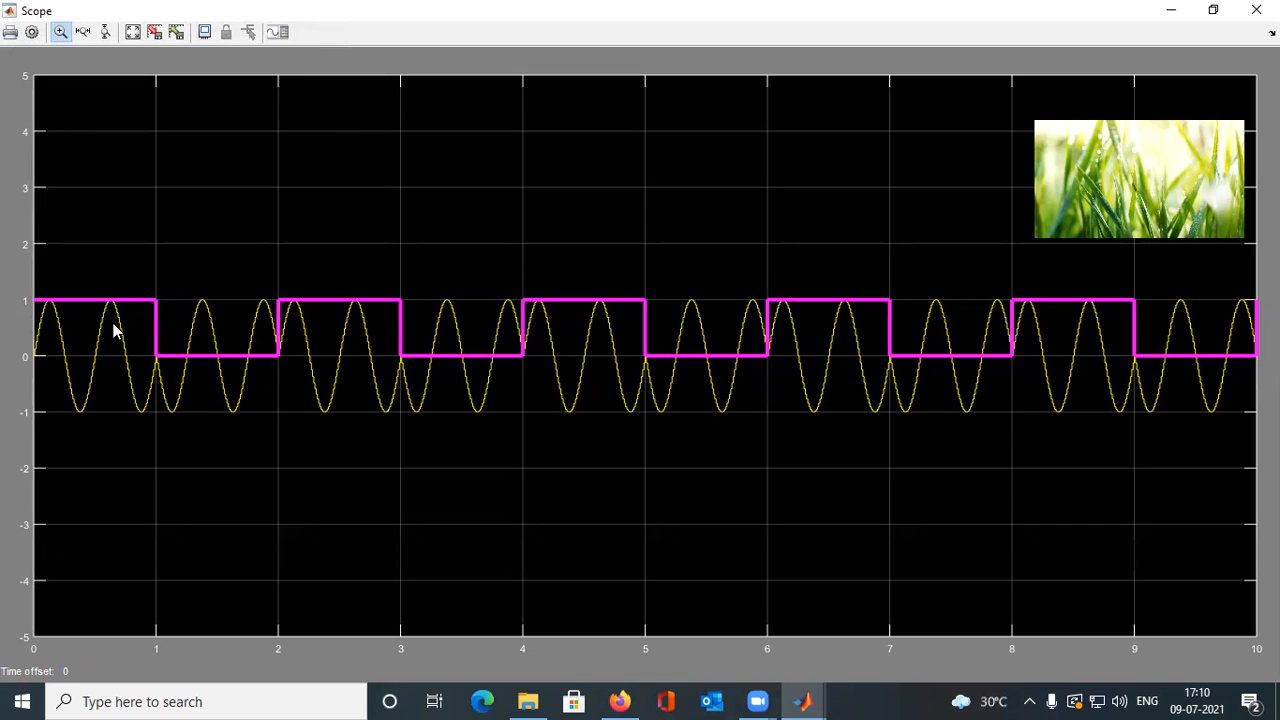
Set the width of line 1 in the Scope's style parameters to 1.0, then apply and accept
left_click(63, 34)
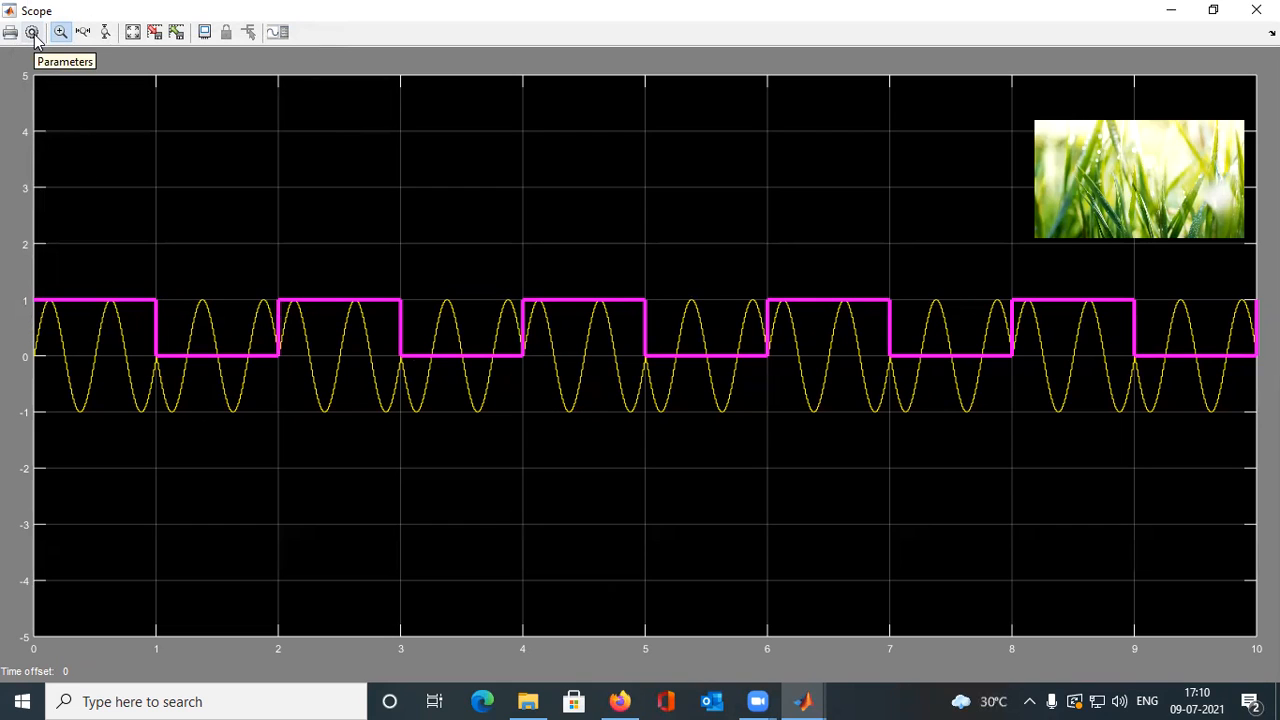
left_click(33, 33)
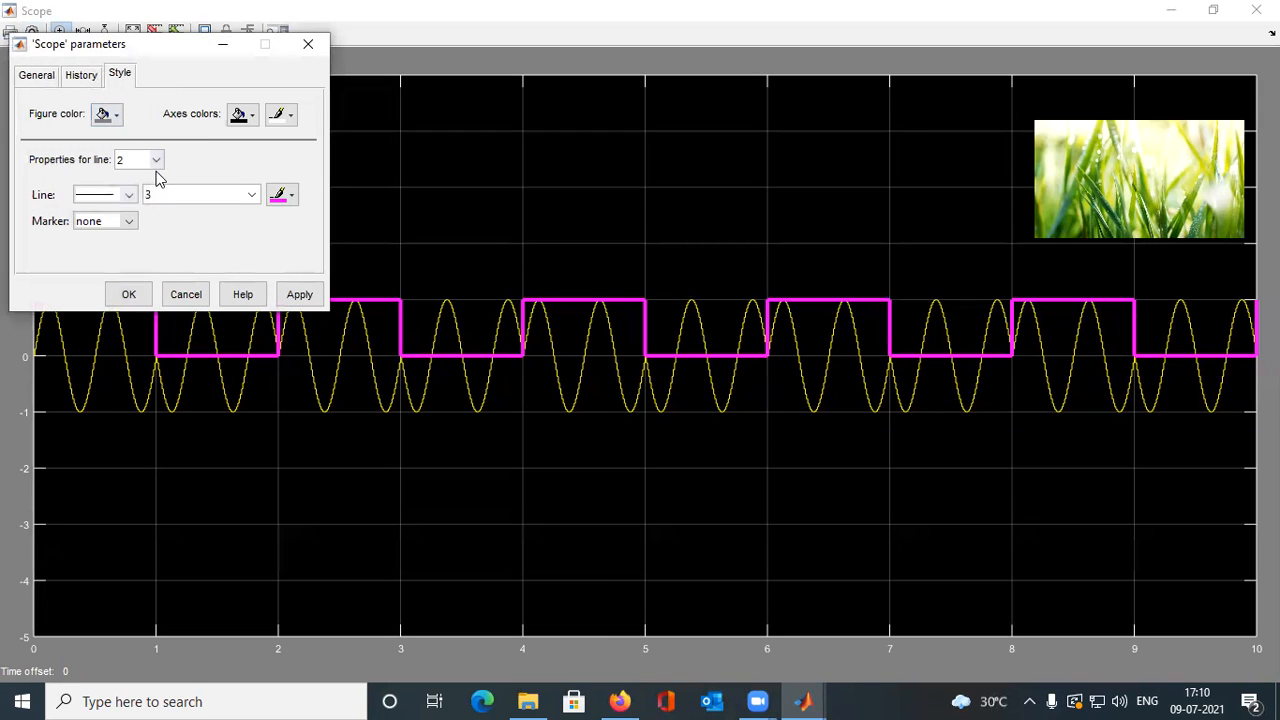
left_click(156, 161)
left_click(140, 179)
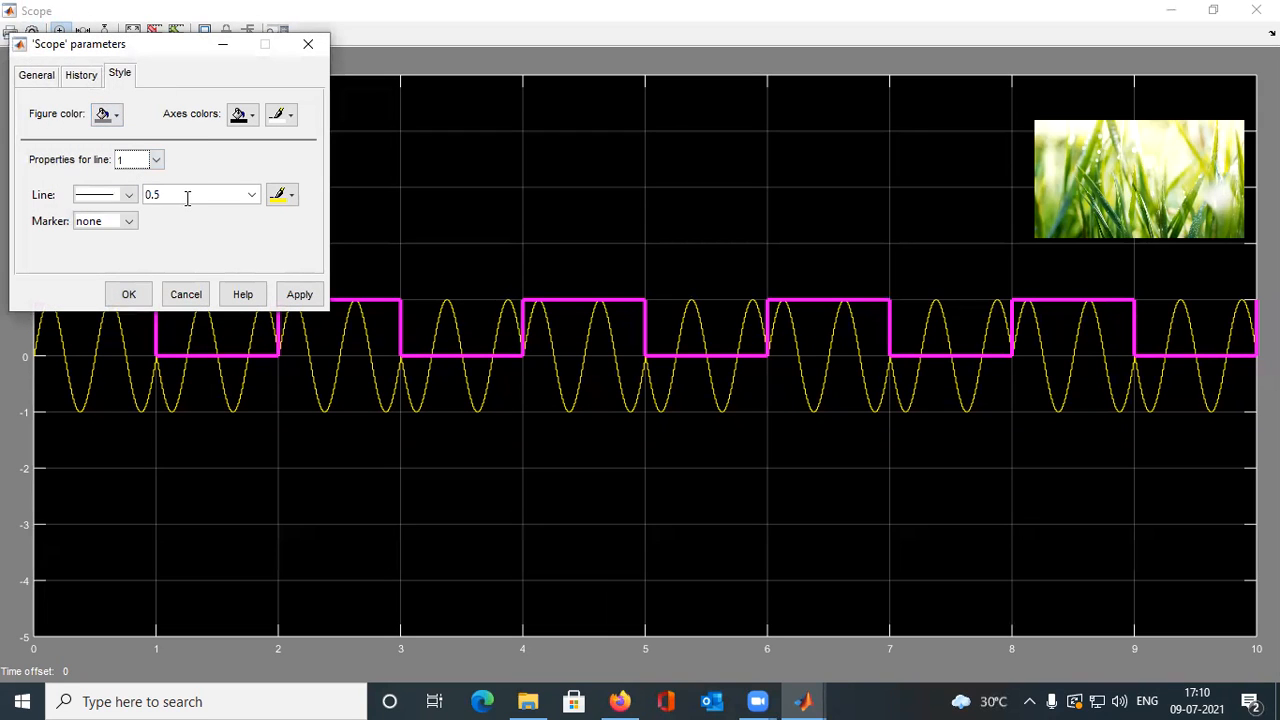
left_click(251, 195)
left_click(206, 231)
left_click(298, 294)
left_click(126, 294)
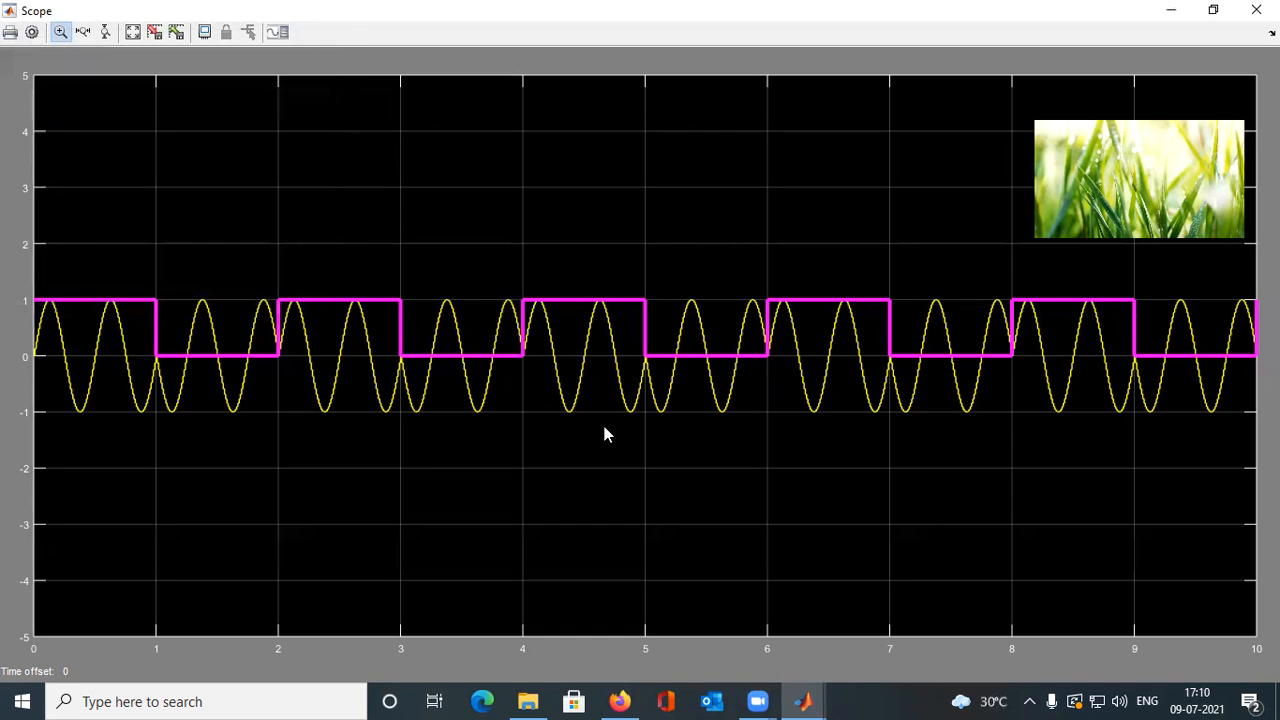